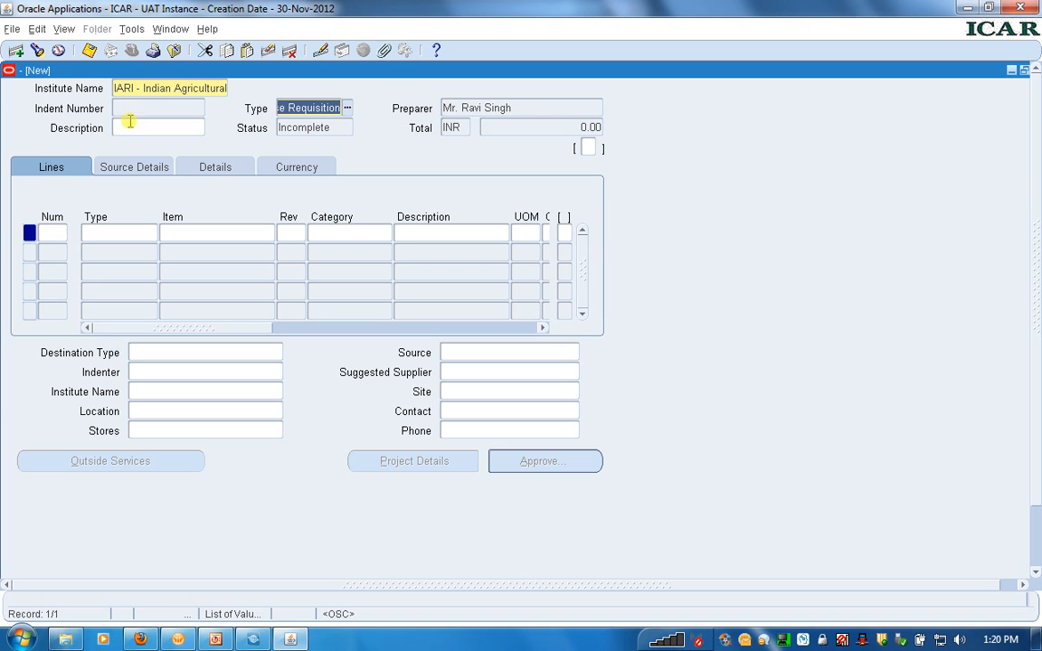
Enter "i need below mentioned items for plan" as the purchase requisition's description
click(488, 105)
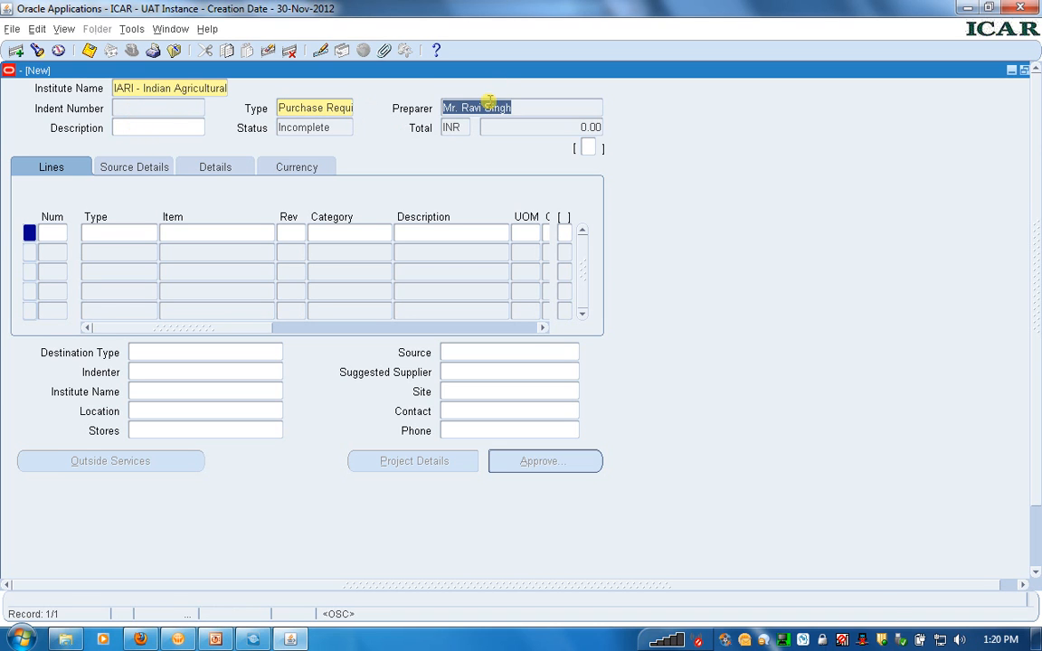
click(139, 130)
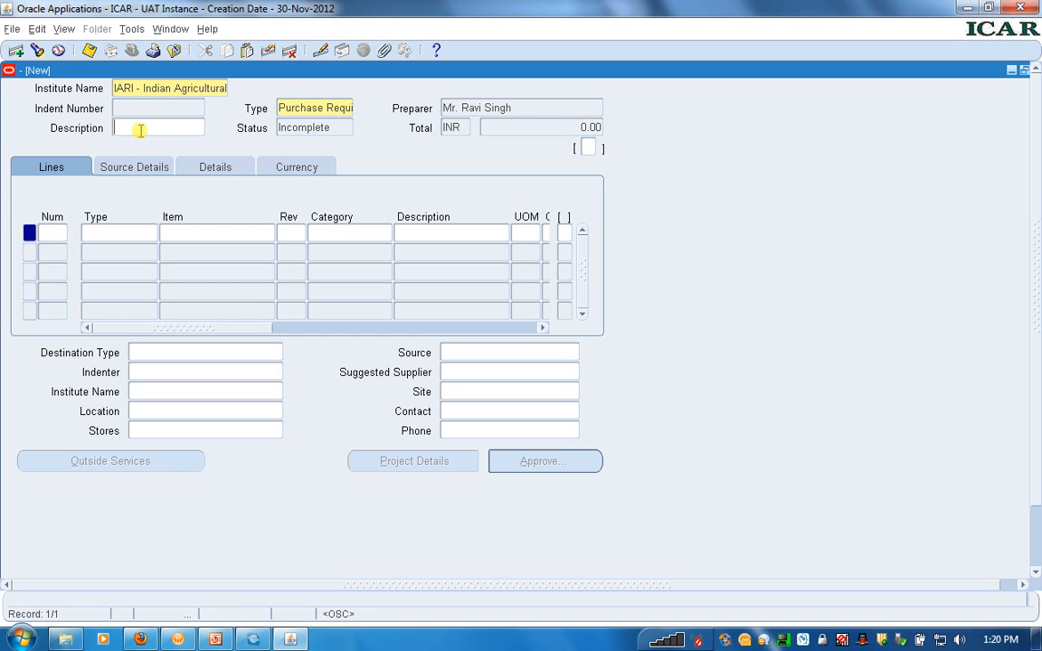
text(i need)
text( below )
text(mentio)
text(ned ite)
text(ms f)
text(or pl)
text(an)
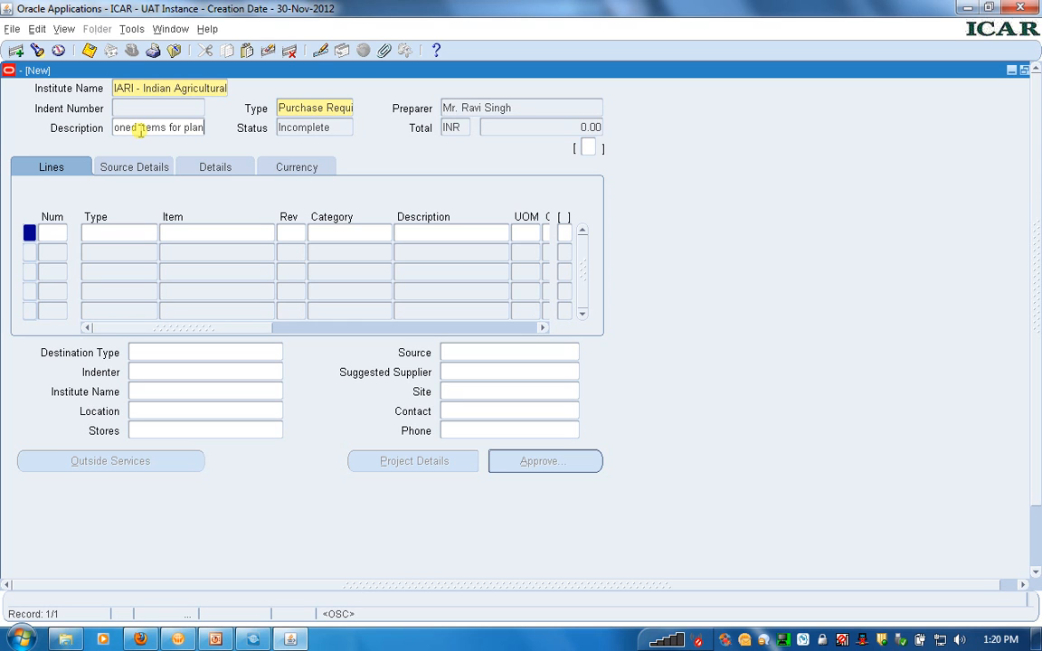
In the requisition header's additional information, set the source of funds to 101, Plan Schemes
click(586, 148)
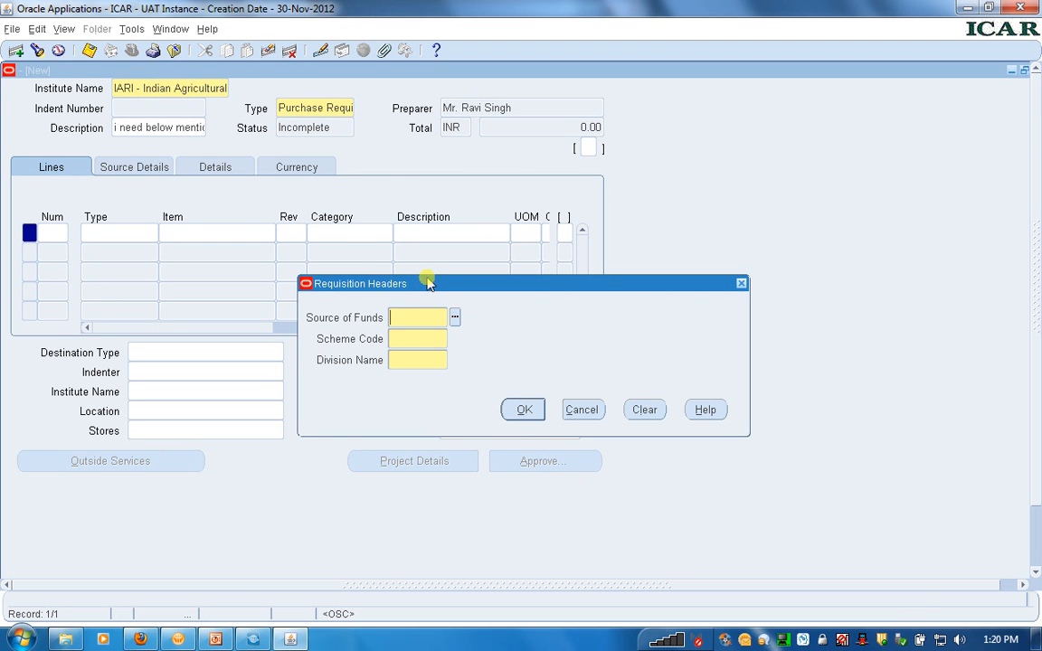
drag(429, 284, 479, 180)
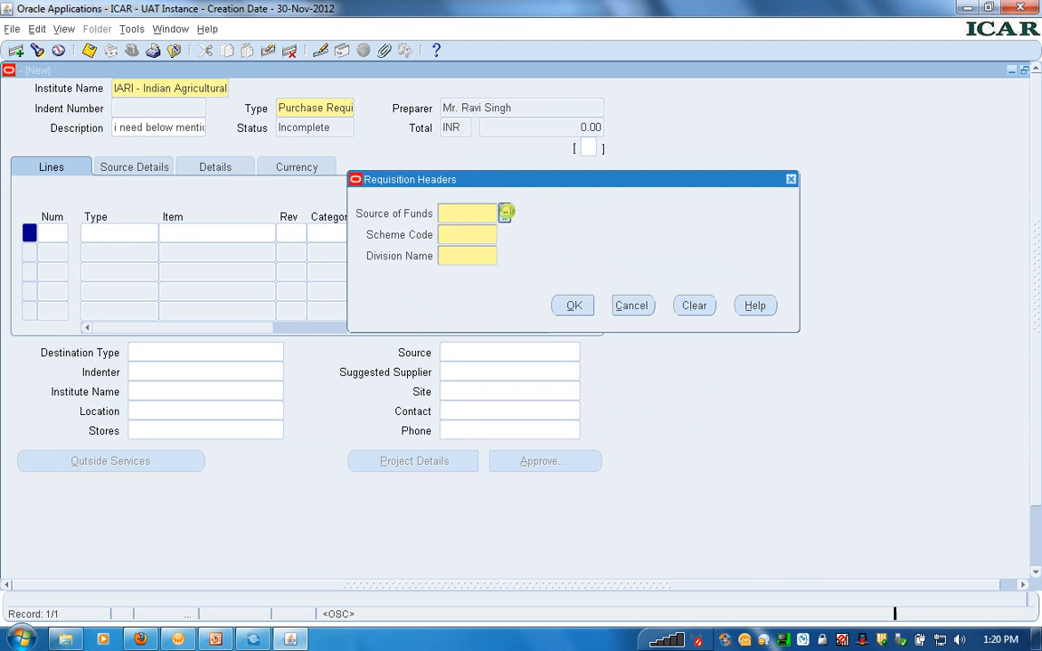
click(507, 215)
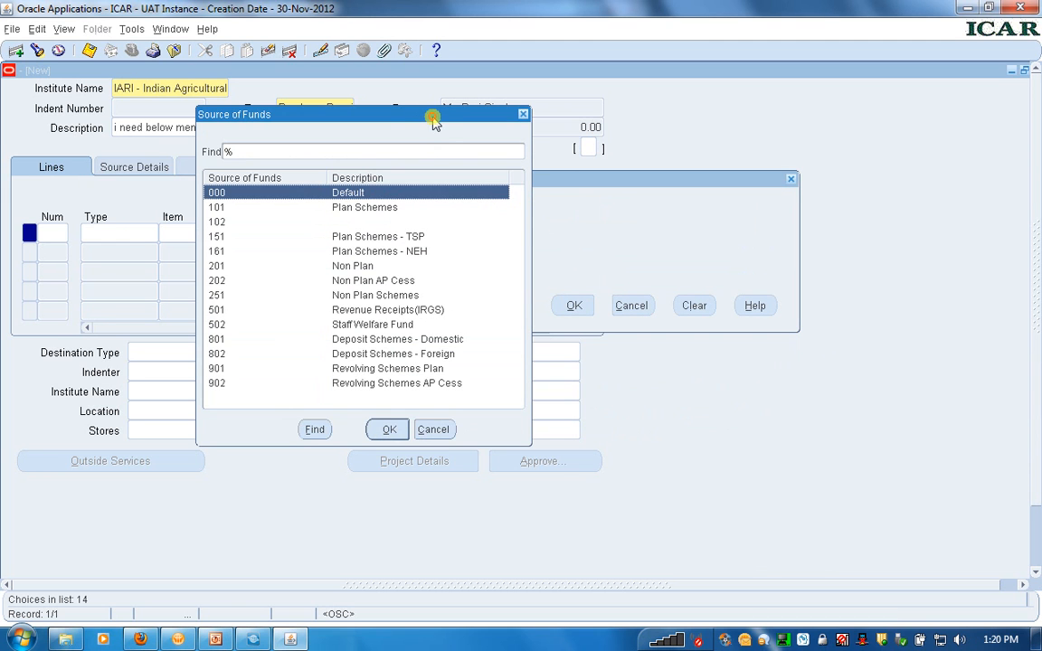
drag(431, 124, 762, 184)
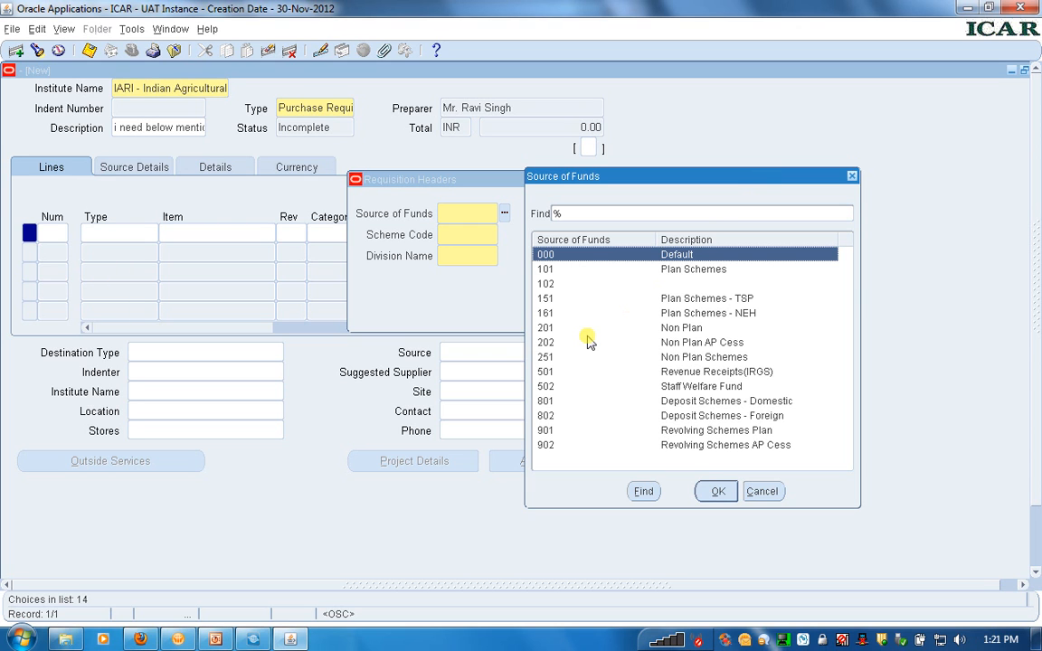
click(547, 272)
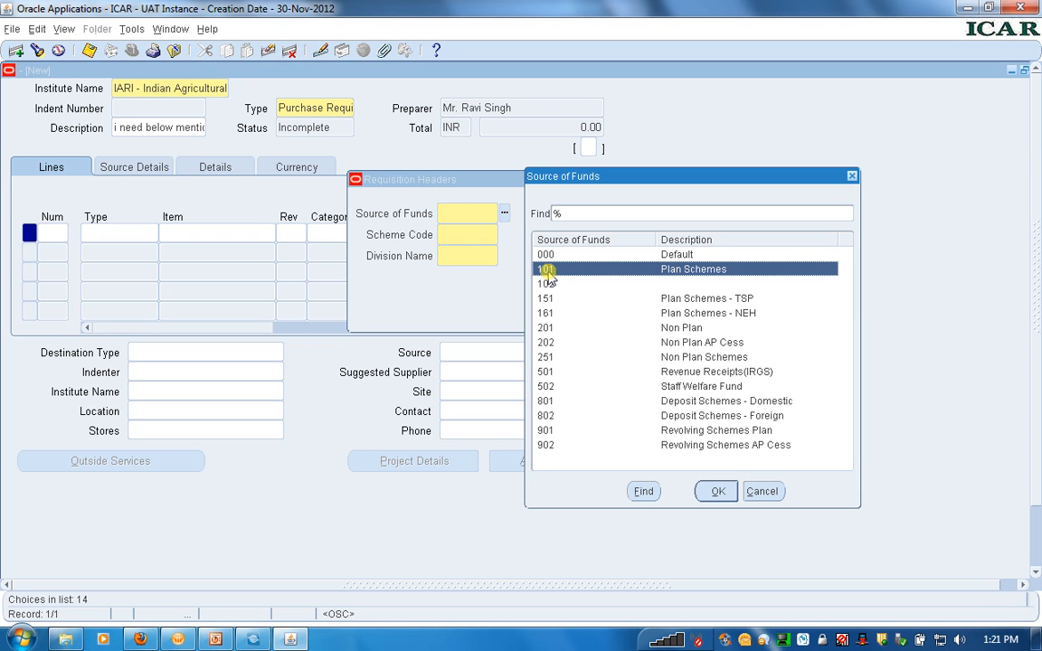
click(716, 493)
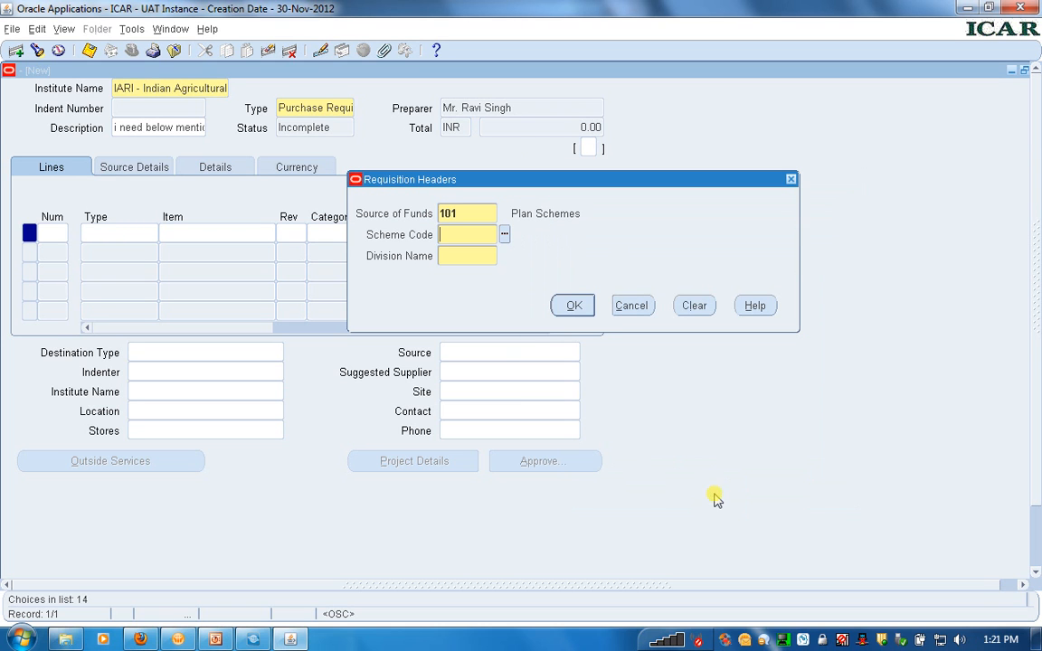
Set the requisition header's scheme code to 11201, IARI, New Delhi + OBC
click(505, 236)
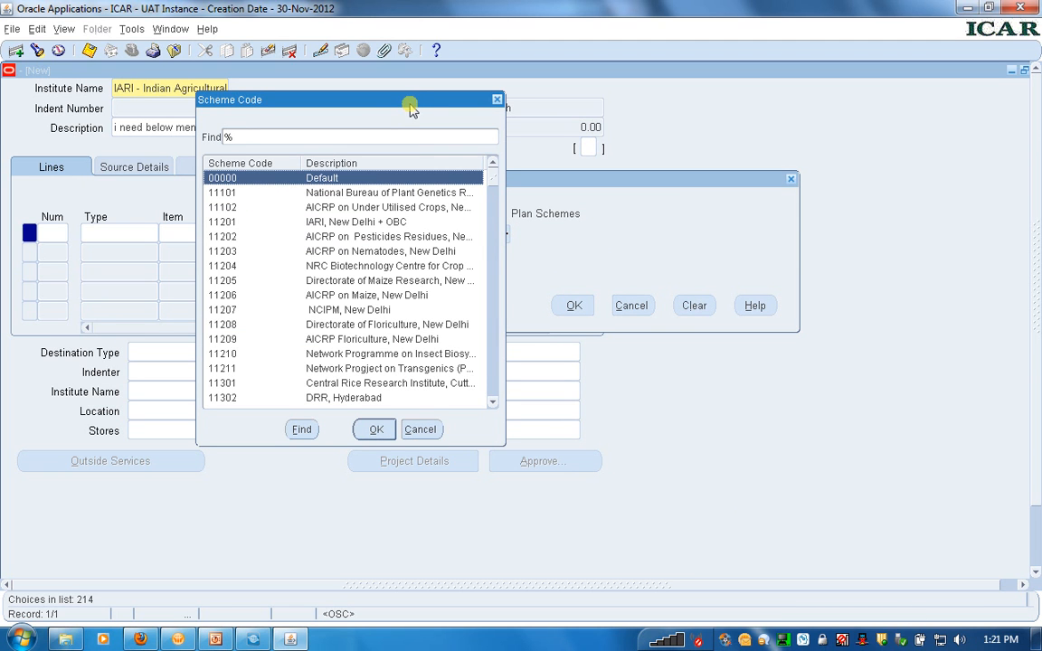
drag(409, 102, 785, 168)
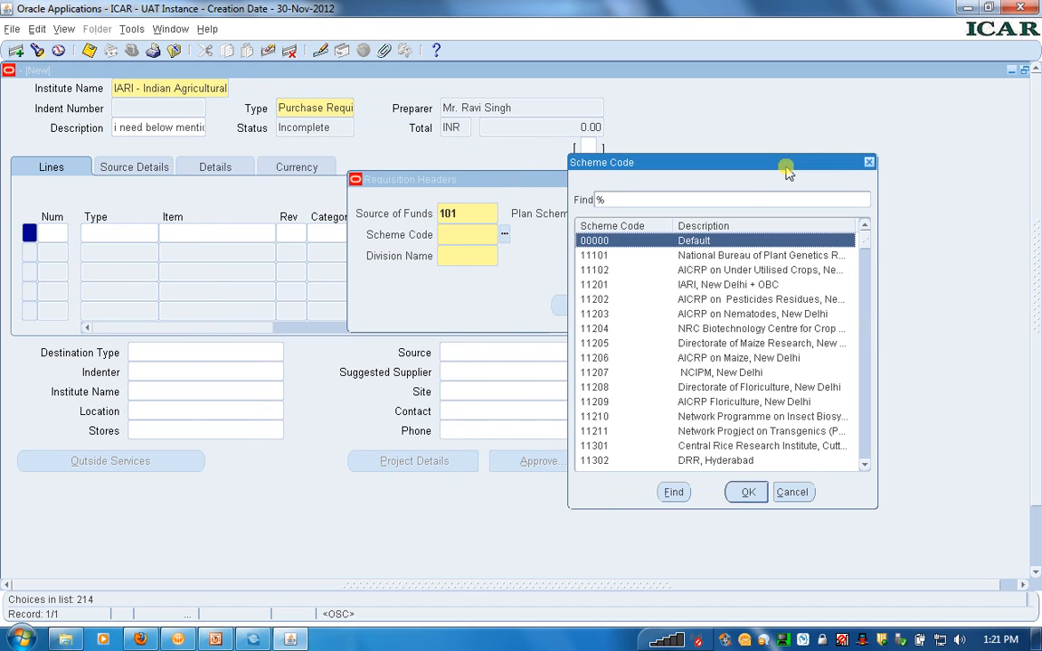
click(596, 286)
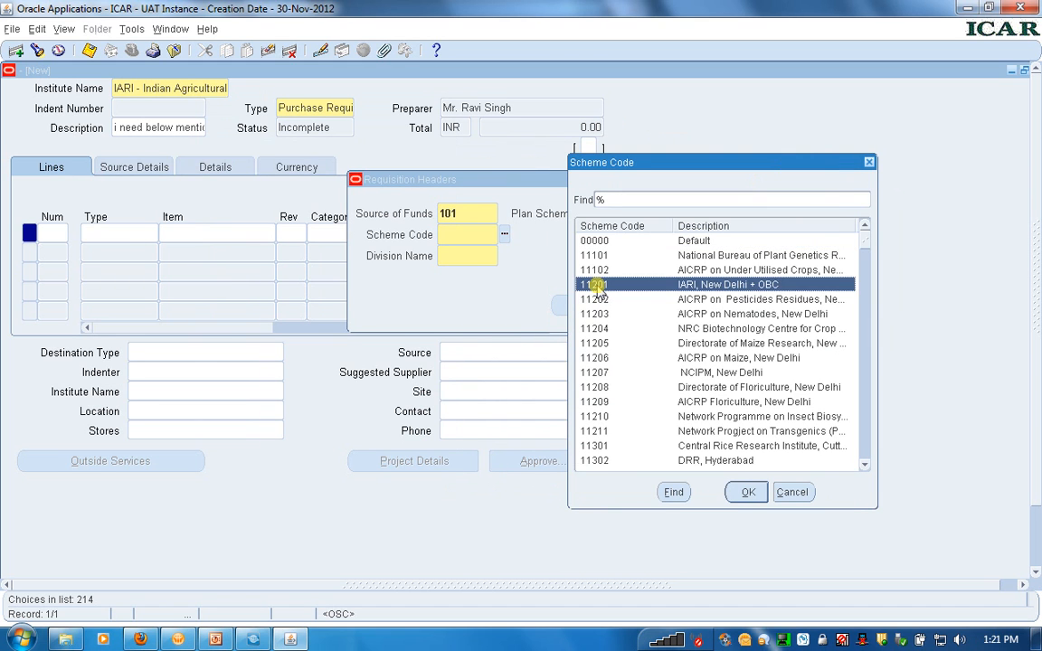
click(748, 493)
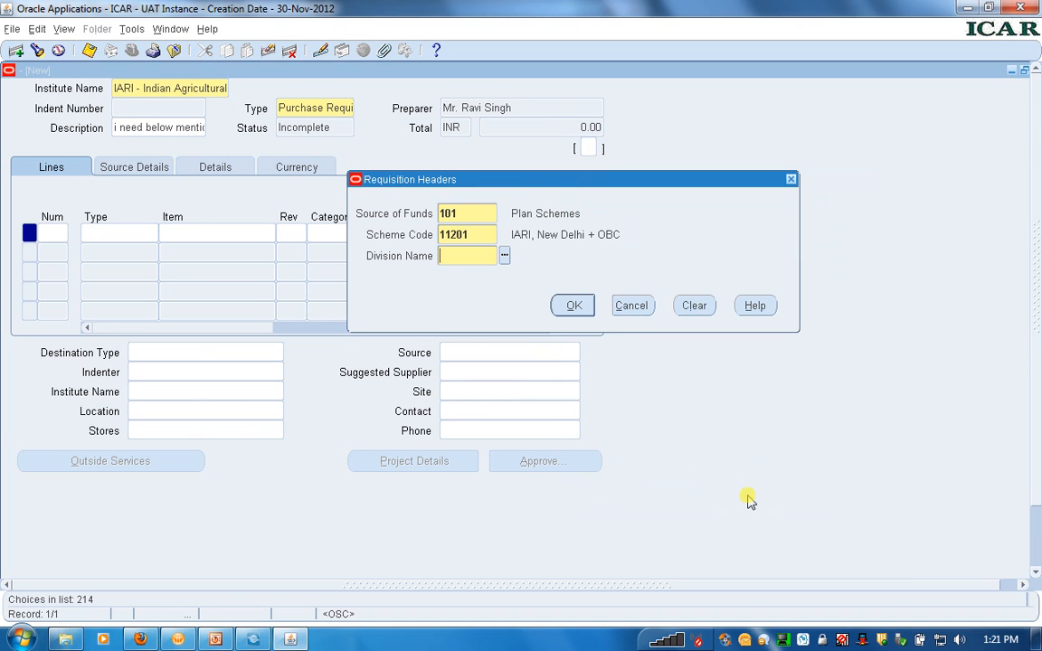
Set the division name to 10003, Plant Pathology, and accept the requisition header details
click(503, 257)
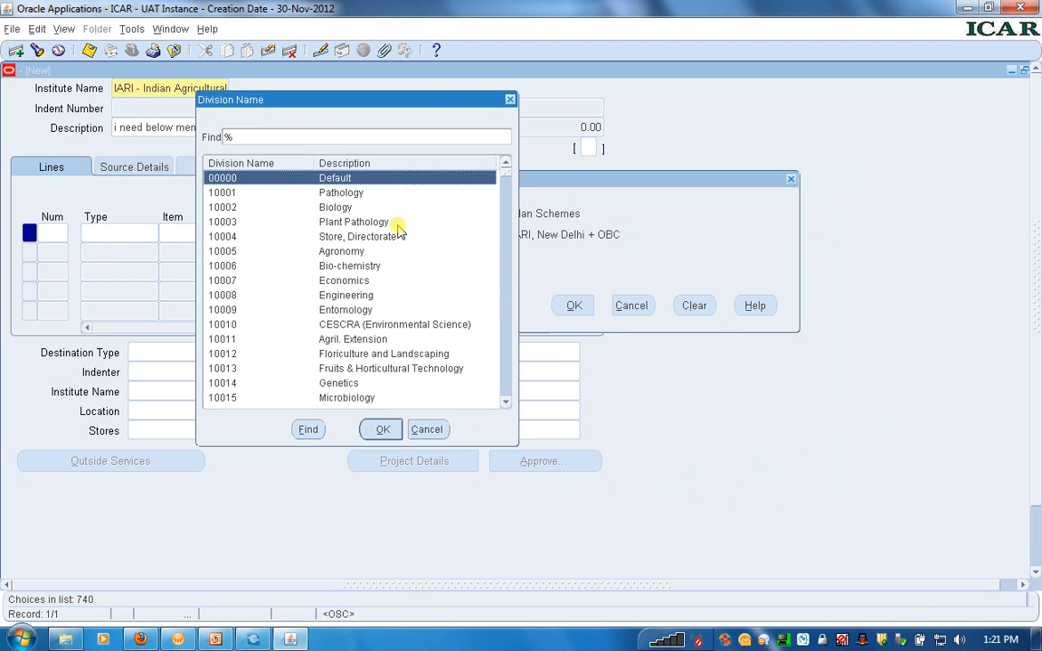
drag(438, 106, 815, 181)
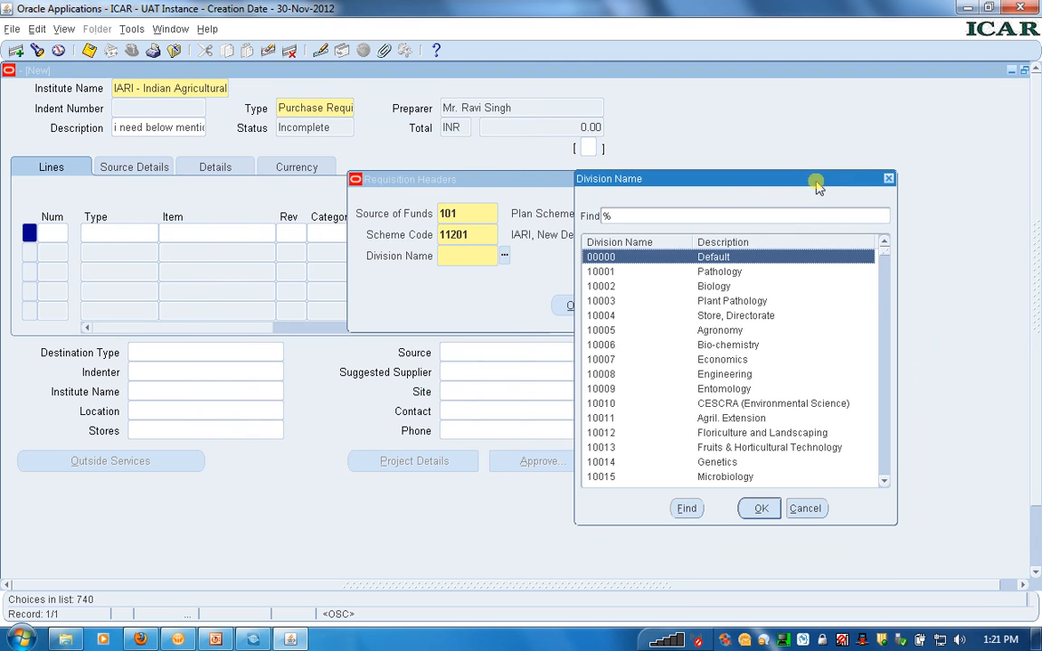
click(724, 302)
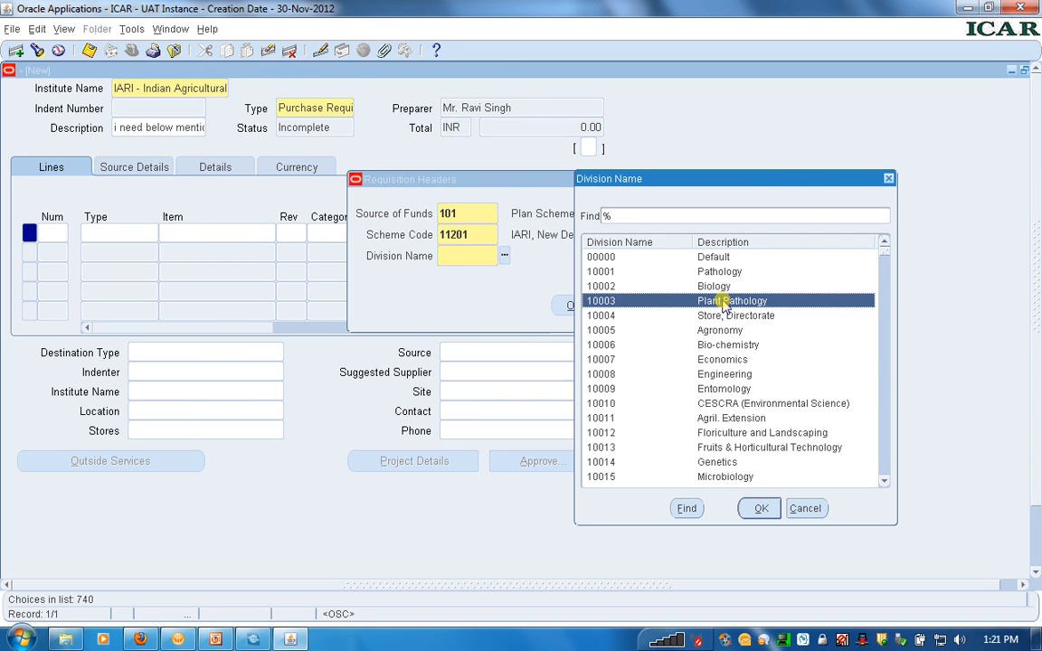
click(756, 508)
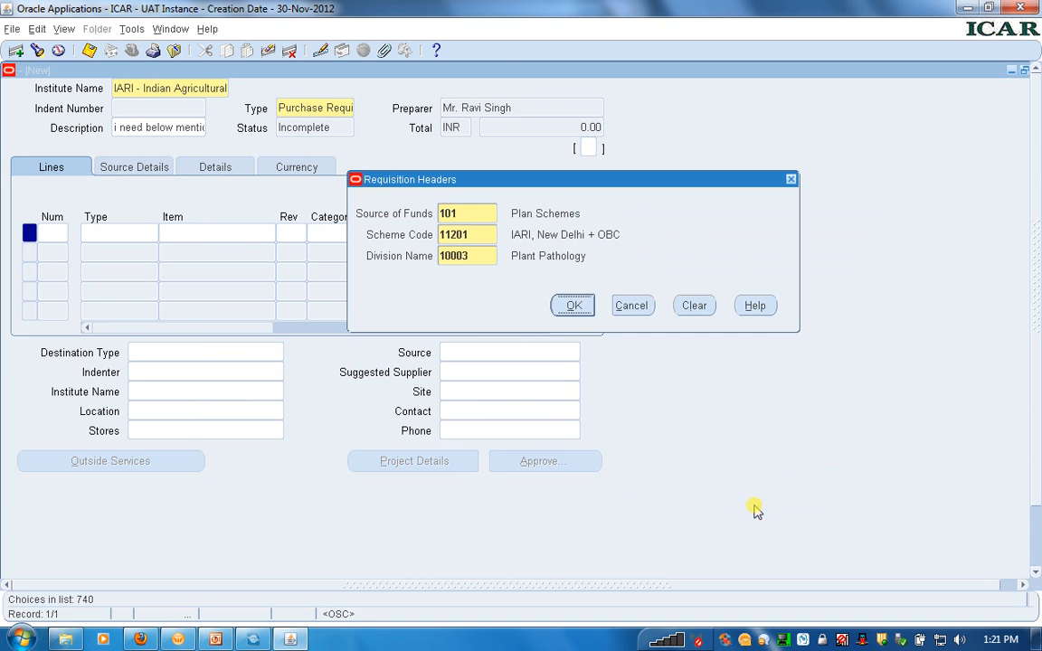
click(572, 308)
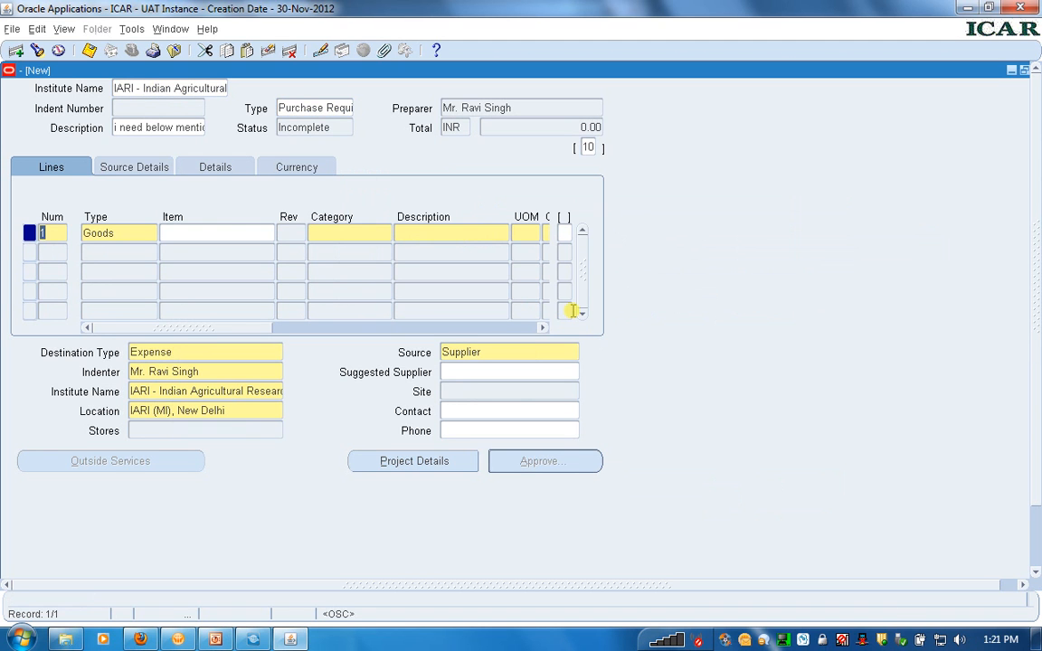
List all items for requisition line 1 and choose AEOE001001, Office Equipments
click(194, 233)
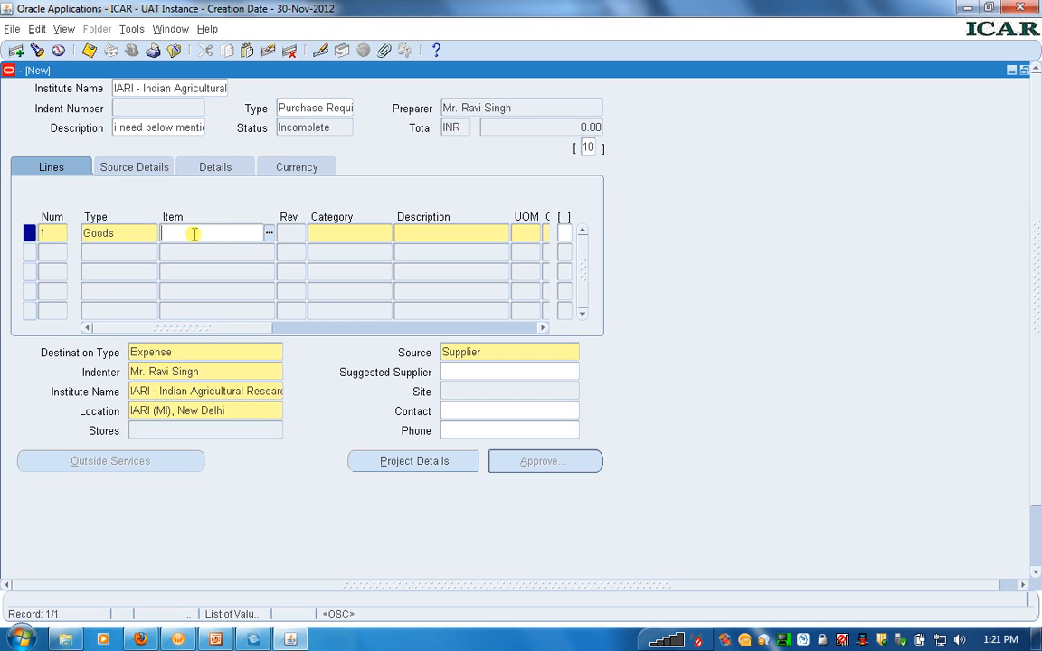
click(267, 232)
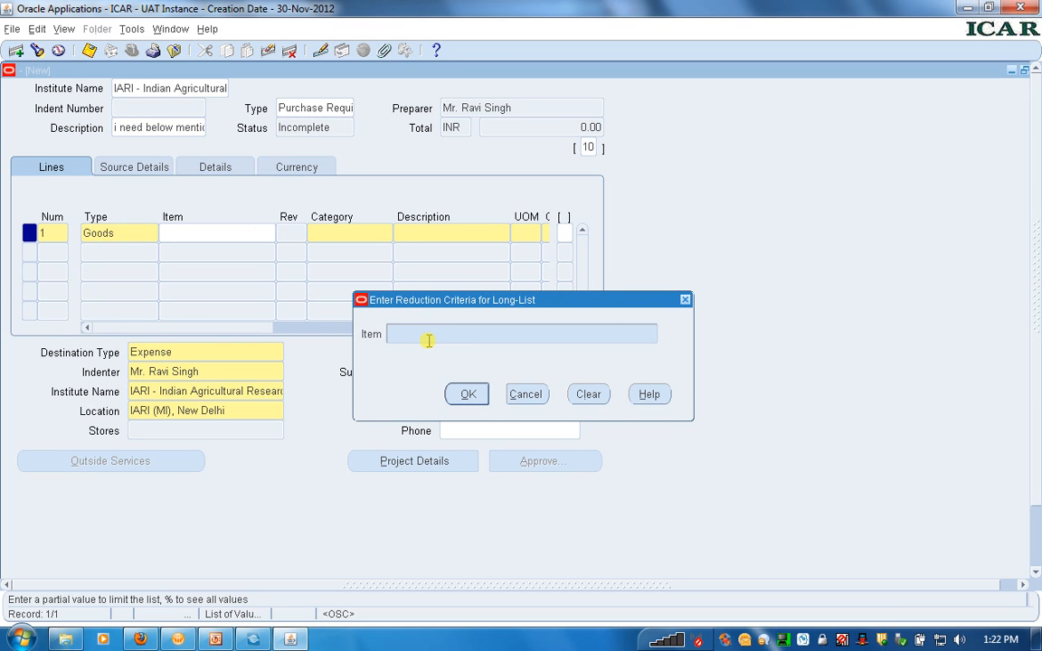
text(%)
click(466, 395)
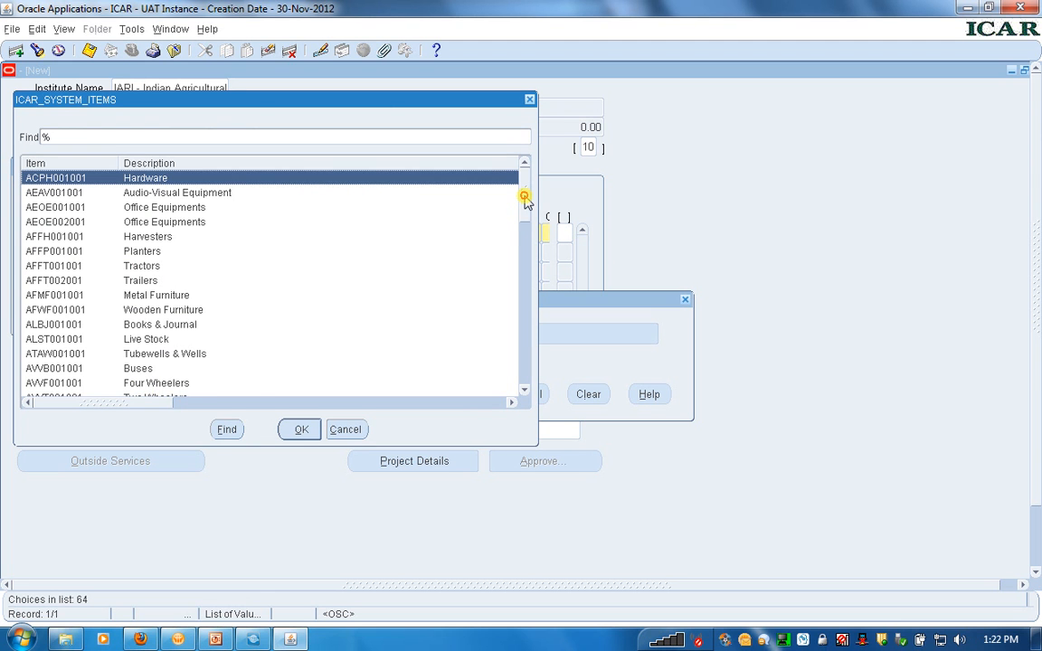
mouse_move(526, 201)
mouse_down()
mouse_move(523, 353)
mouse_move(532, 194)
mouse_up()
click(57, 208)
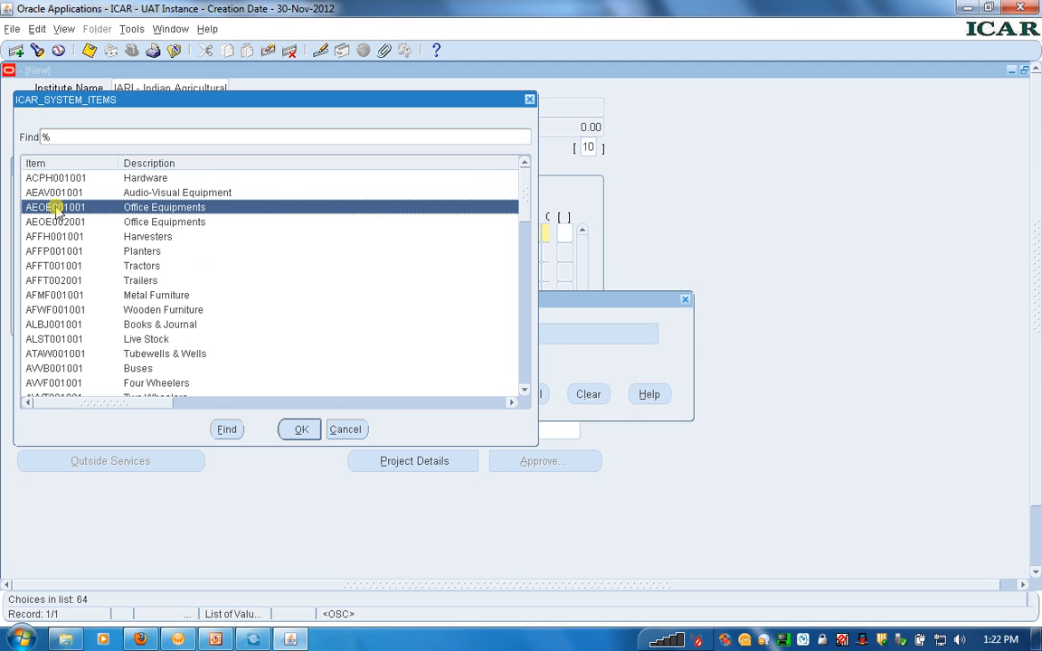
click(299, 430)
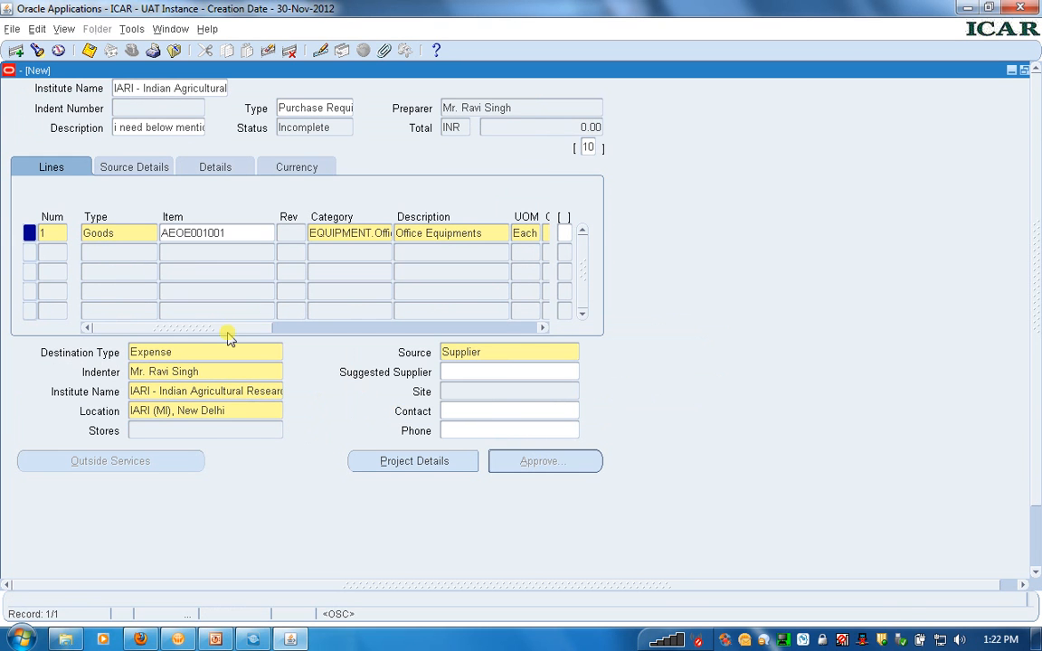
Set the quantity of the Office Equipments line to 1 and its price to 500
drag(207, 331, 275, 333)
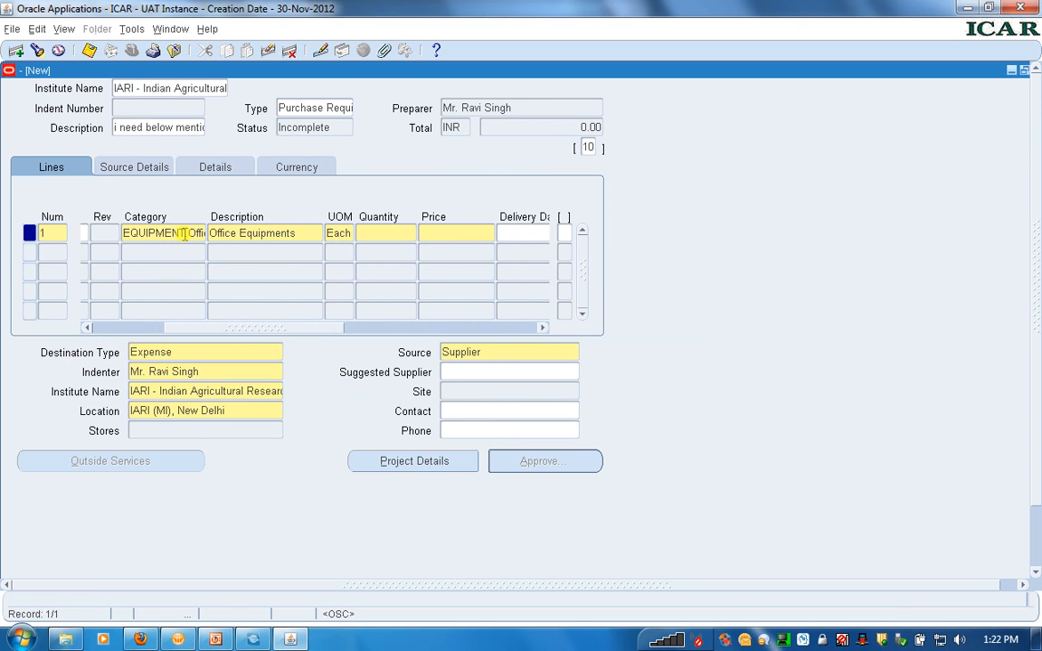
click(306, 233)
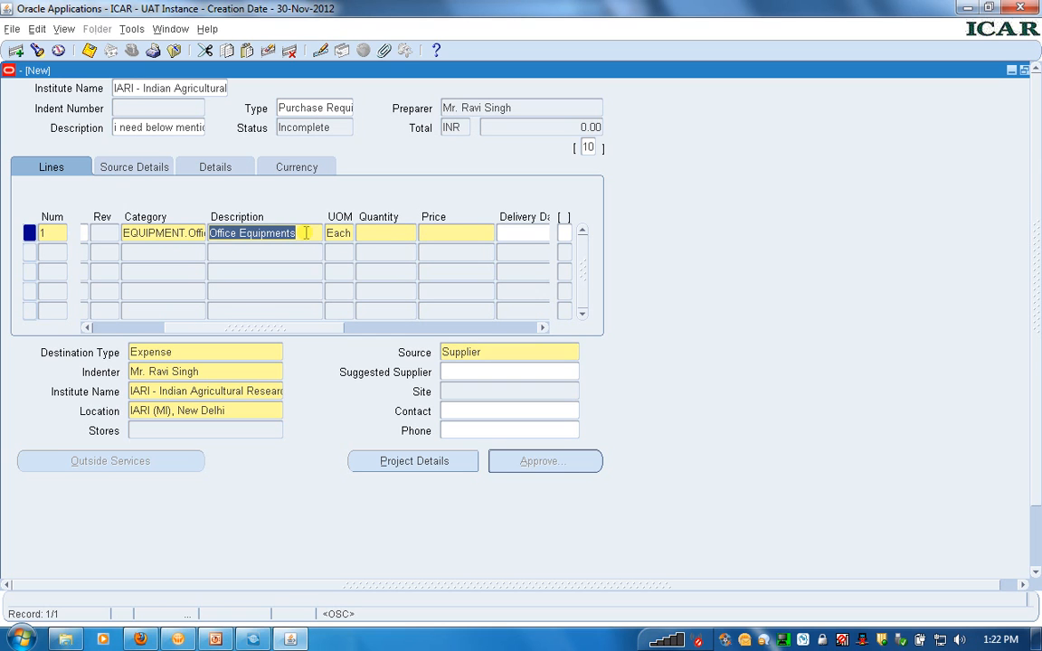
click(378, 231)
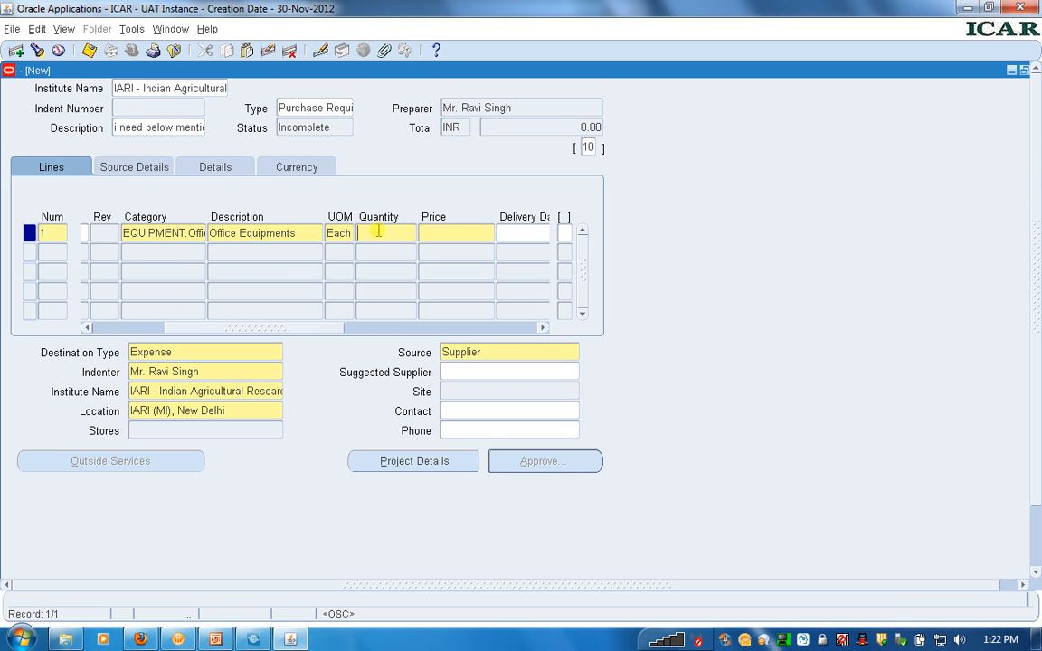
text(1)
key(Tab)
text(500)
Set the delivery date of requisition line 1 to 16-AUG-2013, 12:00 AM
click(358, 328)
click(358, 327)
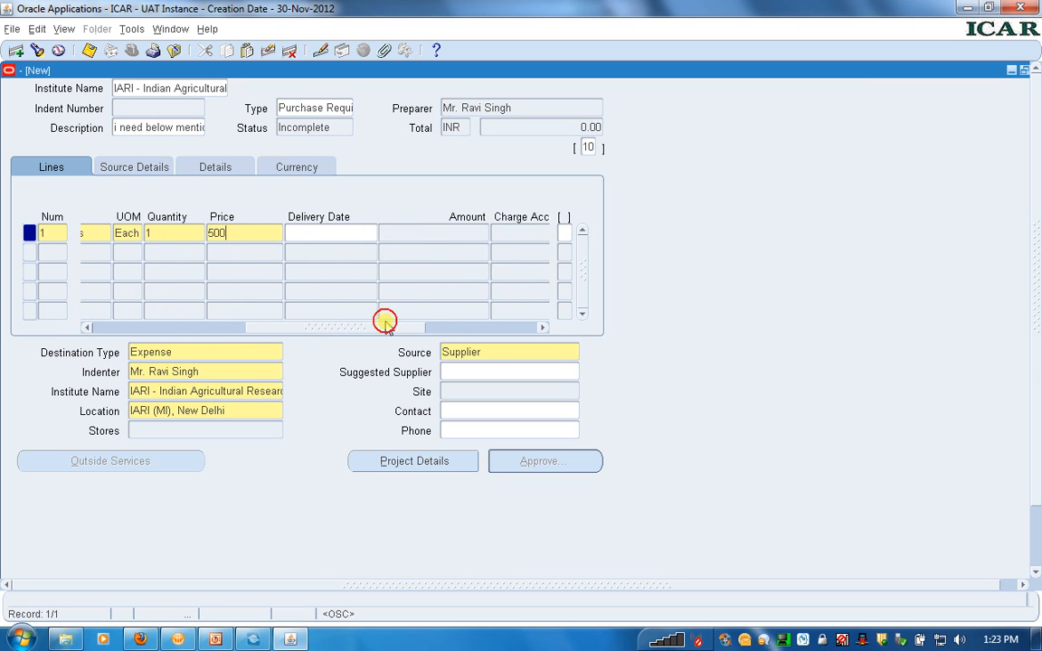
click(368, 234)
click(369, 233)
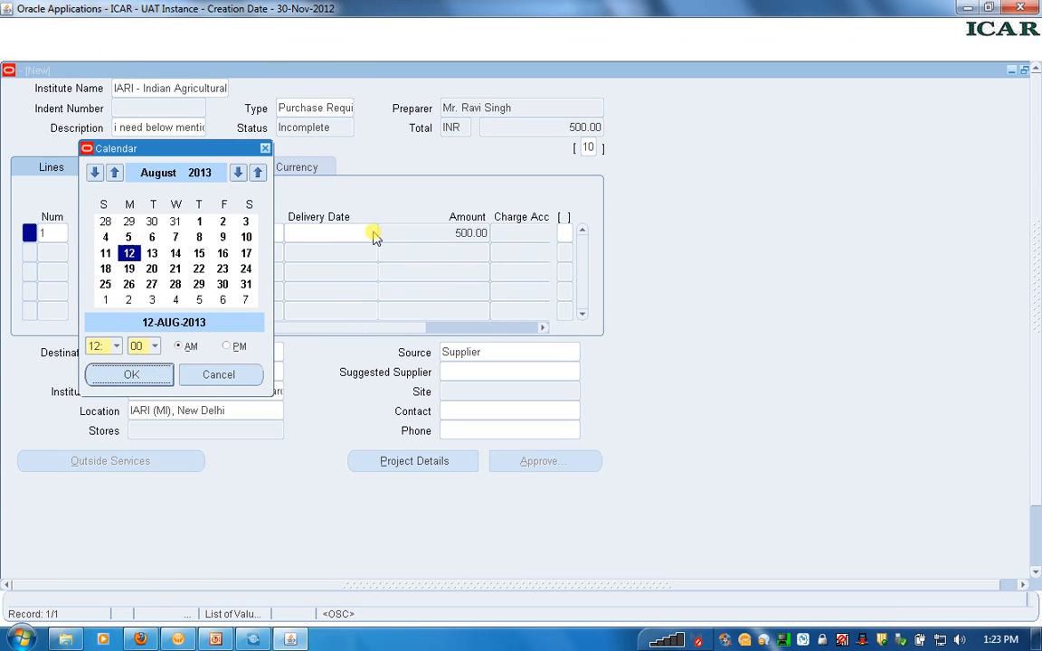
click(222, 253)
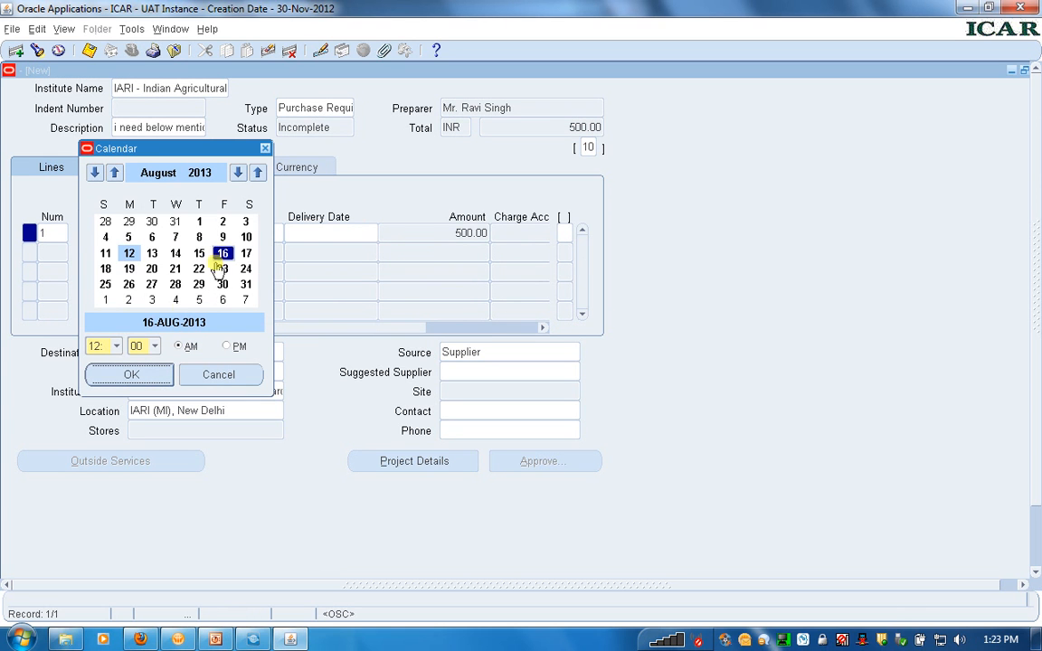
click(147, 375)
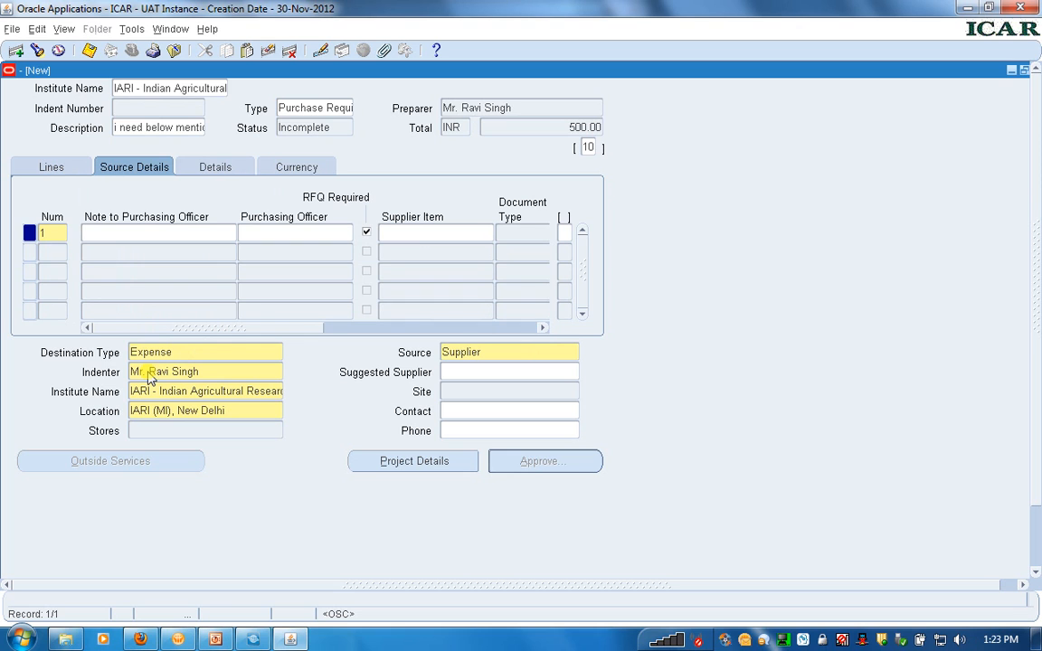
List all available purchasing officers in the source details of line 1, and close the list without choosing one
click(127, 233)
click(289, 234)
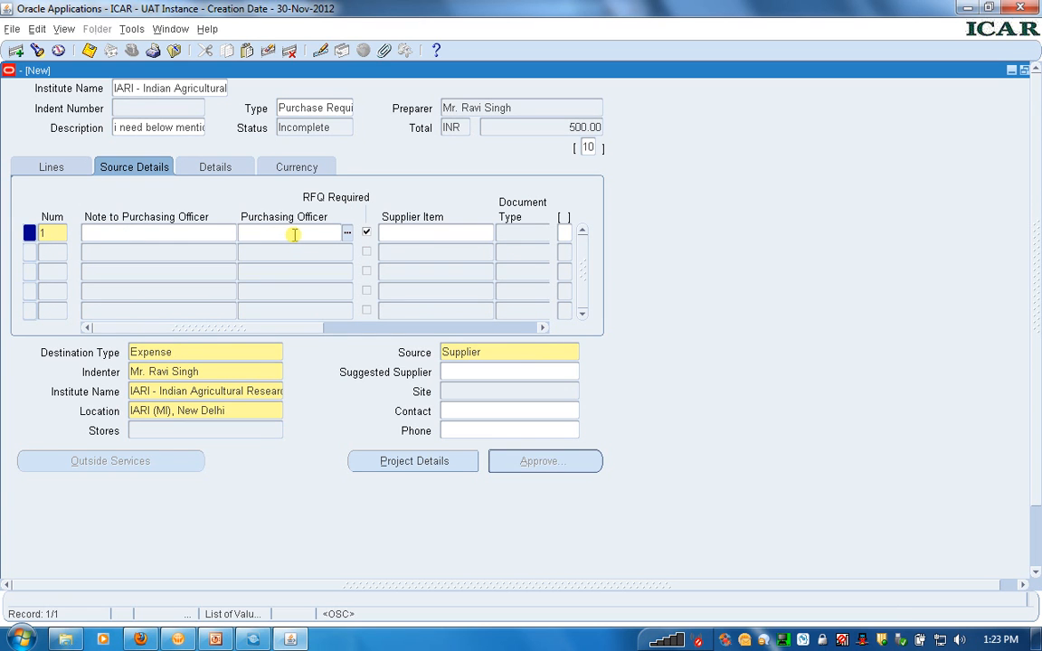
click(348, 233)
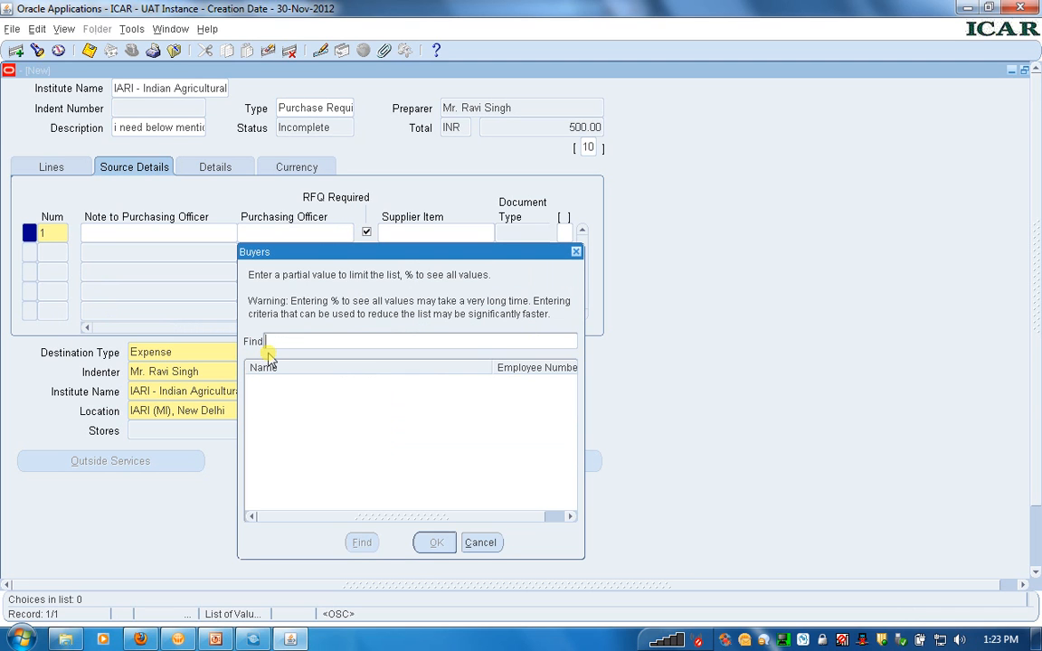
text(%)
click(360, 543)
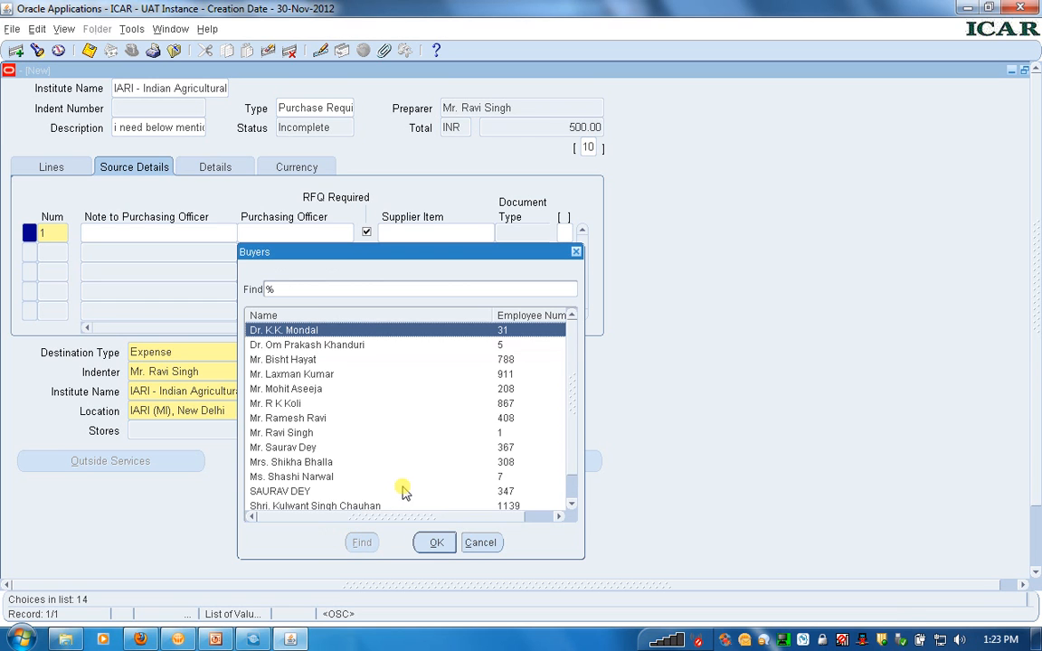
click(482, 543)
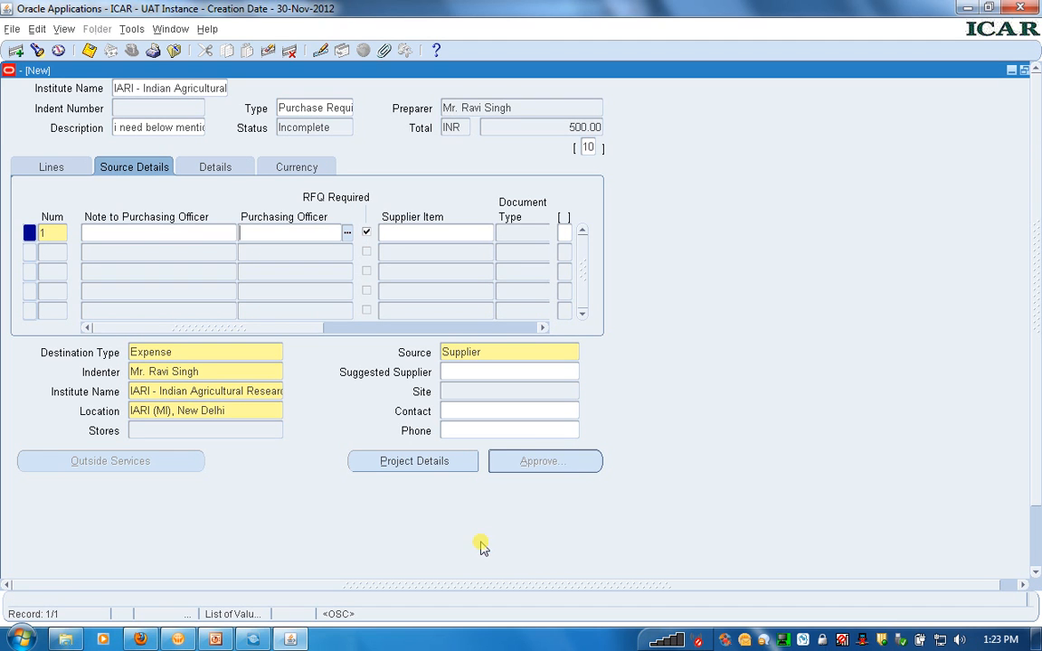
Mark requisition line 1 as urgent in the line details
click(206, 170)
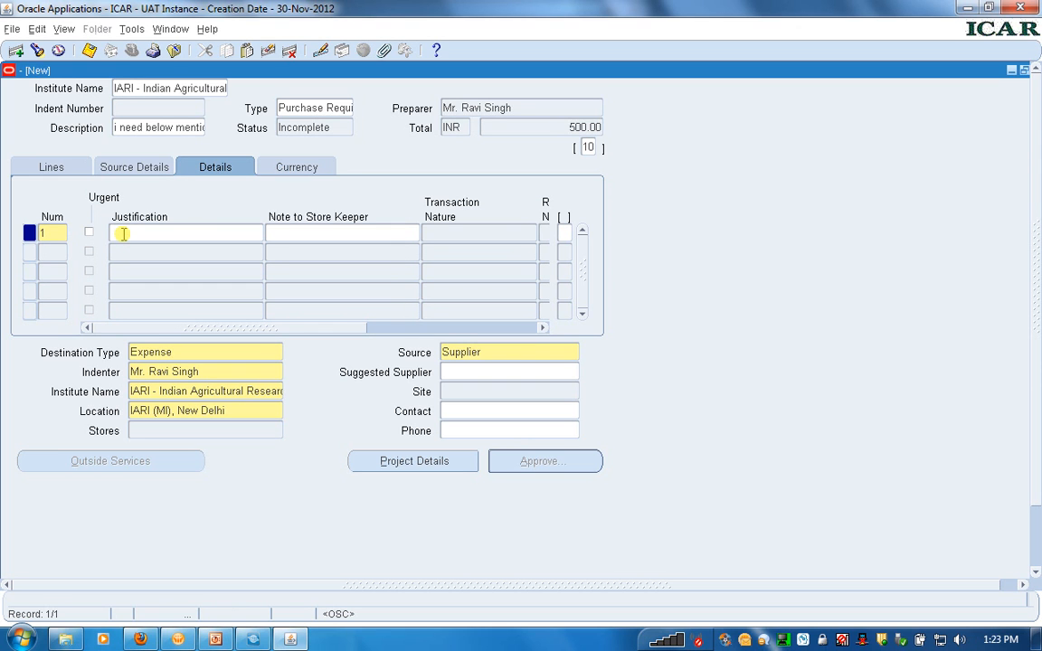
click(92, 233)
click(91, 233)
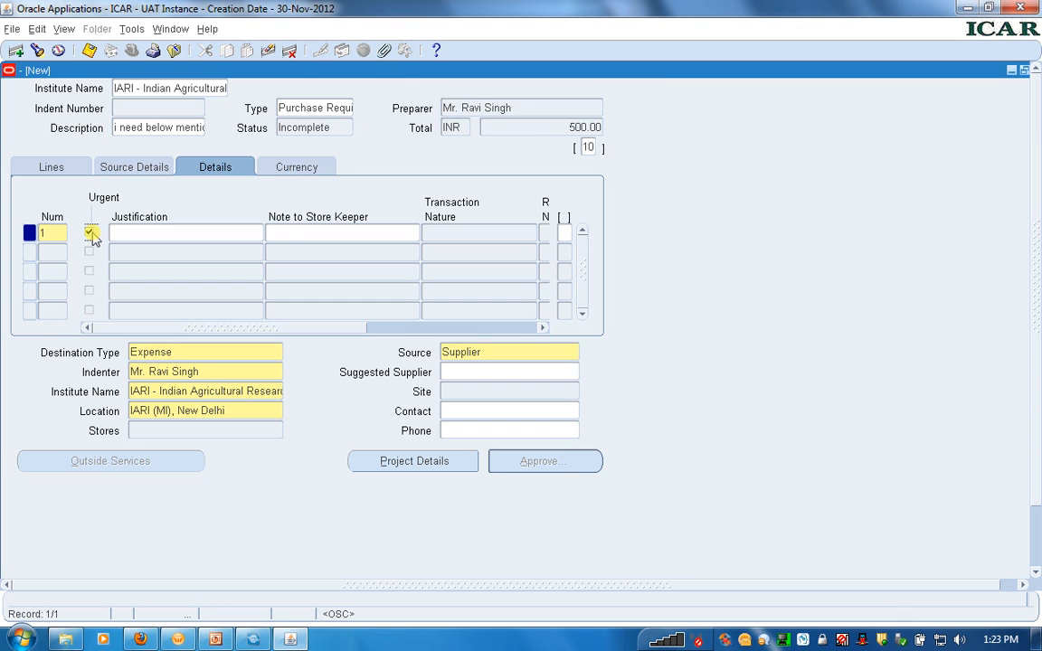
click(284, 231)
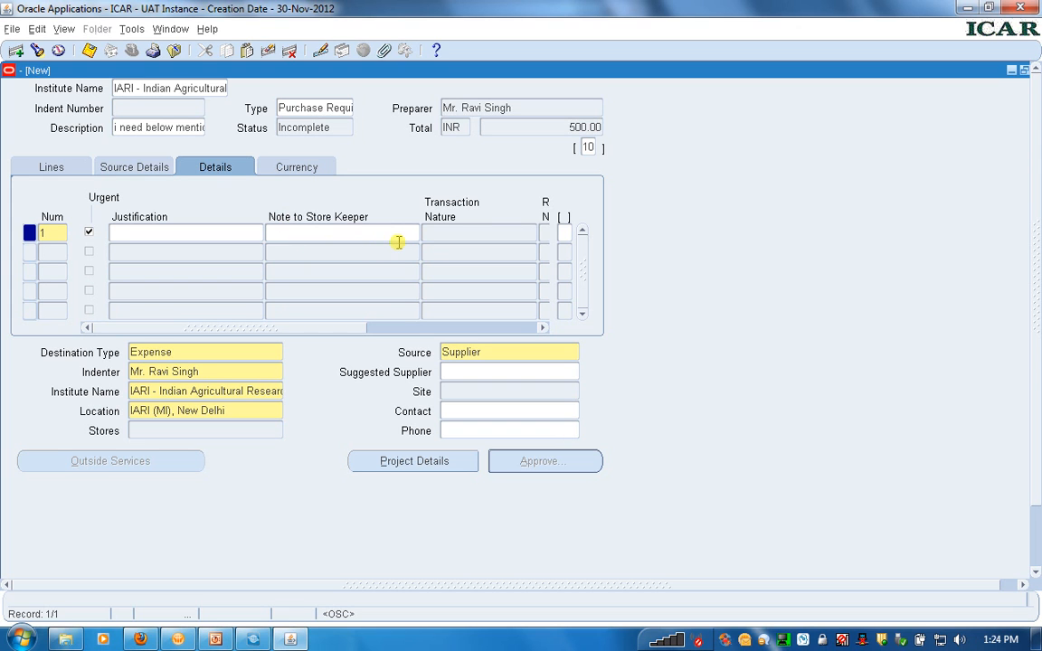
Set the EFC Item of requisition line 1 to Server in its additional line information, leaving Buy Back Required at No
click(565, 231)
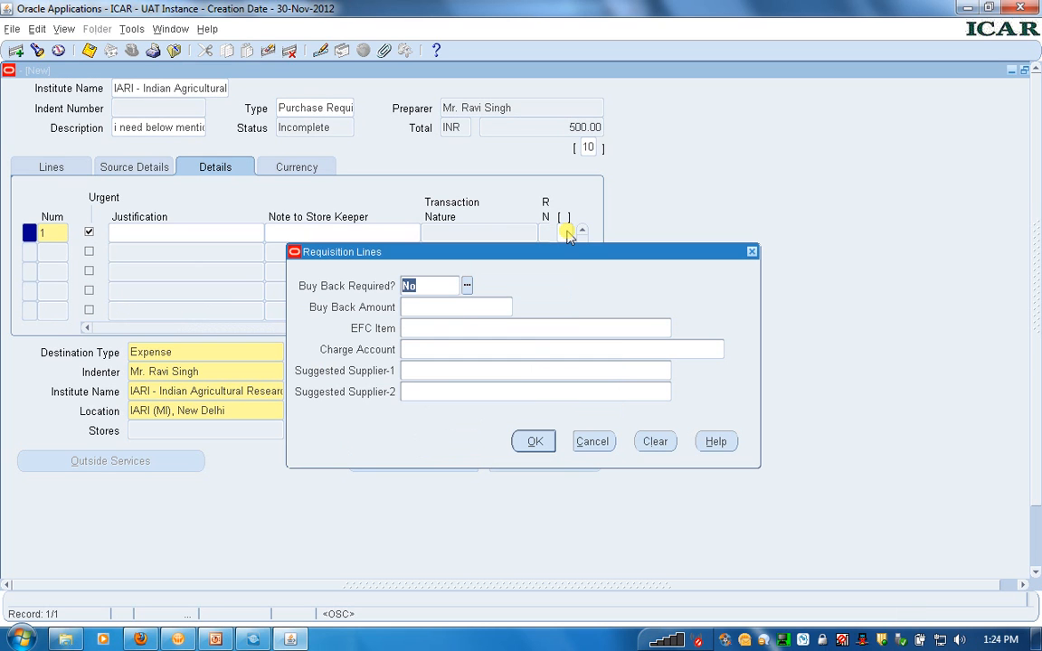
click(464, 328)
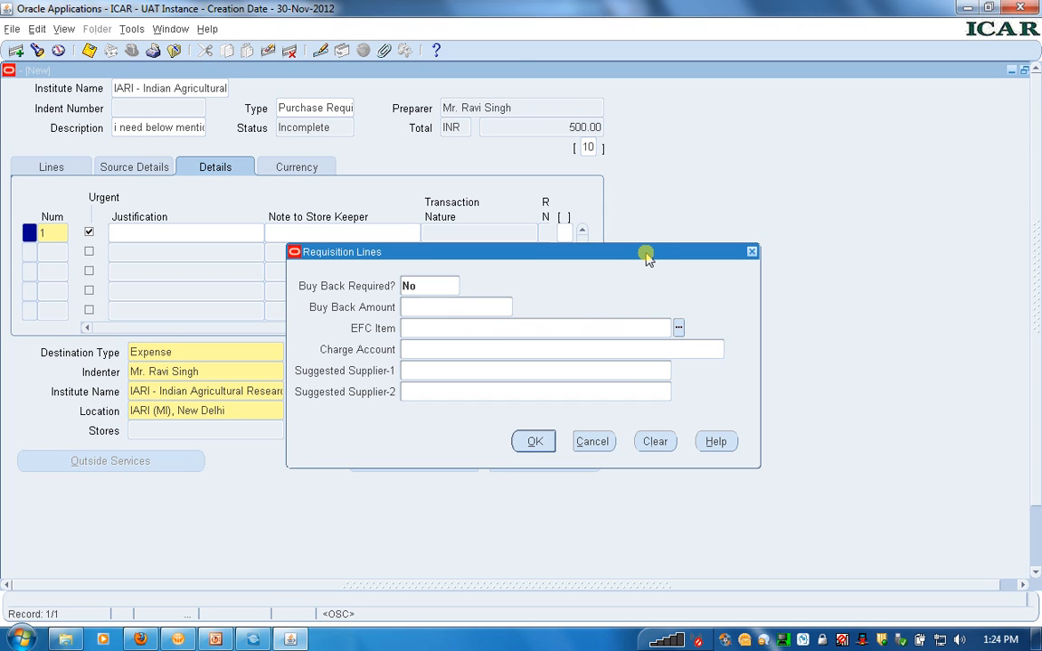
click(678, 328)
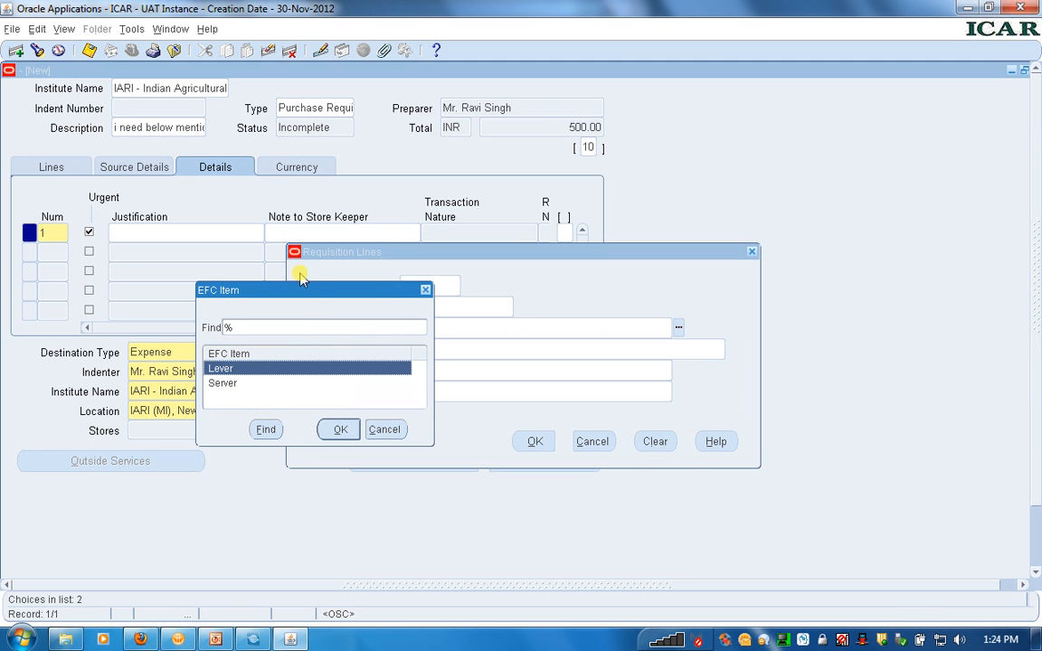
drag(308, 294, 518, 270)
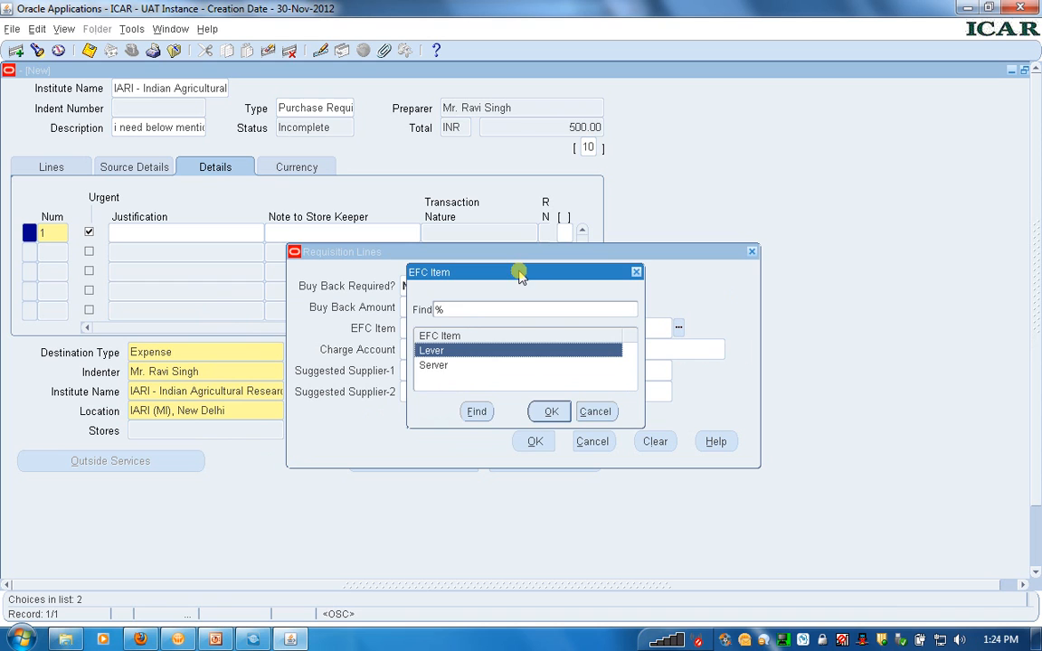
click(444, 365)
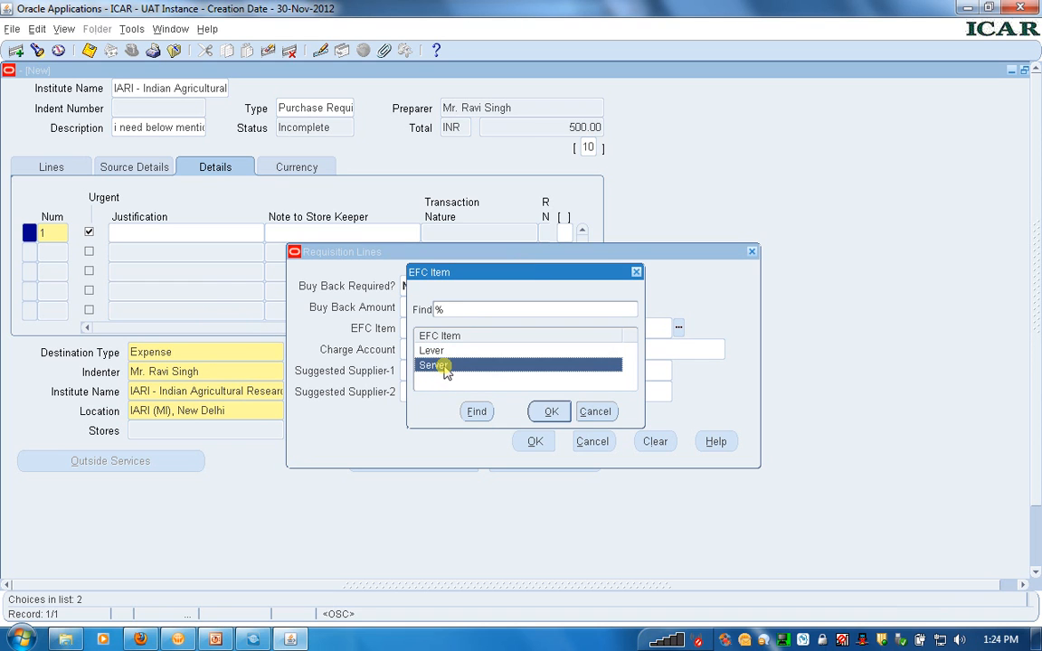
double_click(443, 365)
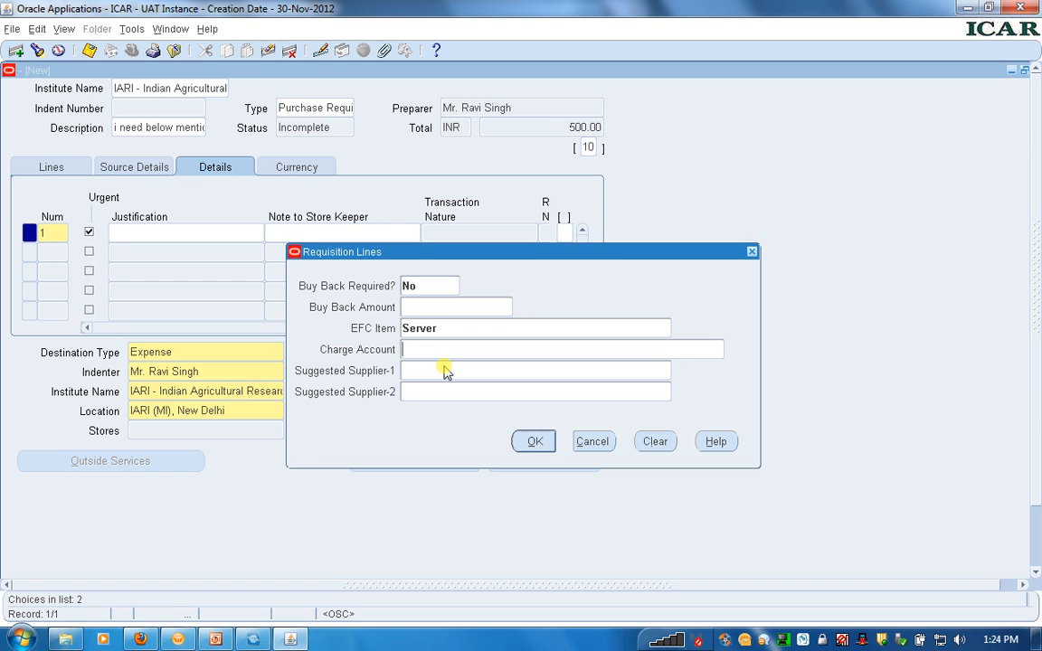
click(527, 442)
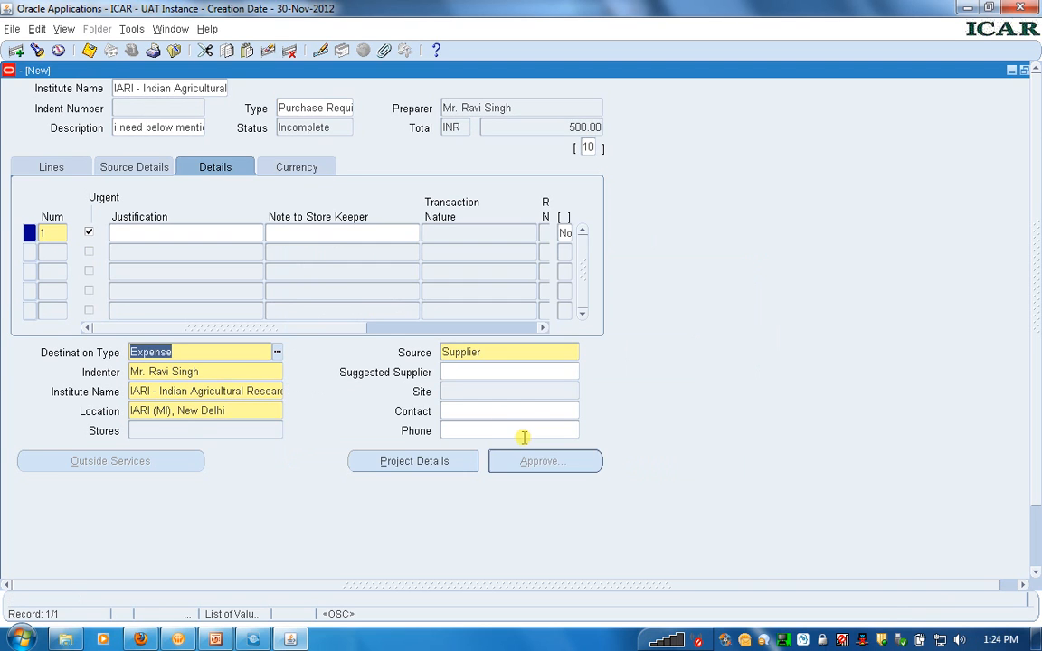
Review the price, delivery date, amount and charge account of line 1, and check the EFC item in its additional information
click(52, 174)
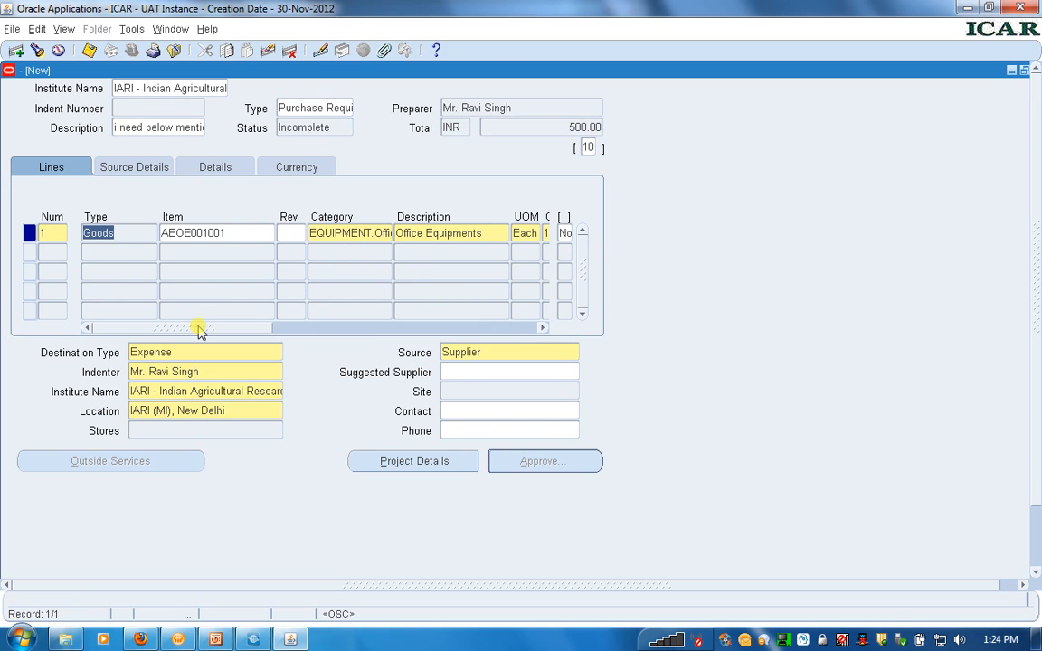
drag(199, 331, 384, 351)
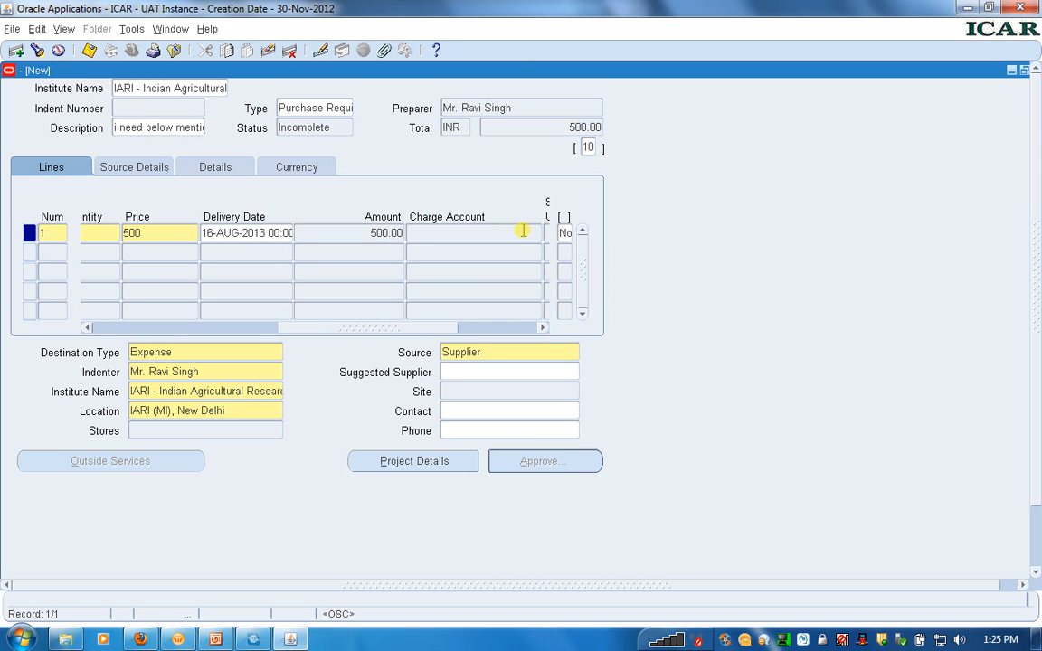
click(417, 327)
drag(417, 327, 522, 330)
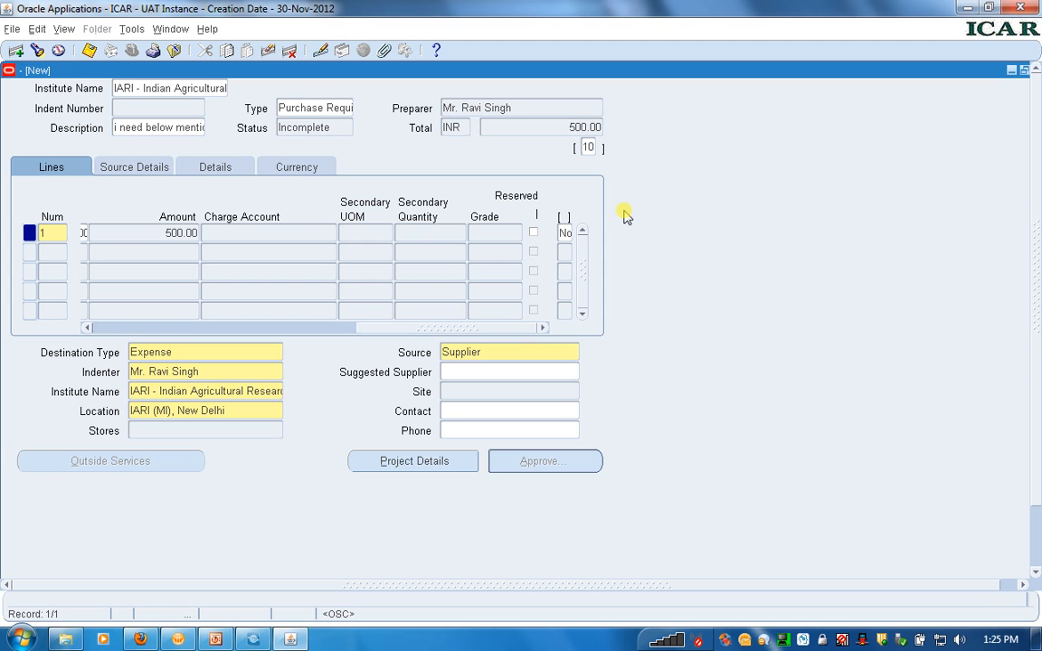
click(564, 232)
key(Tab)
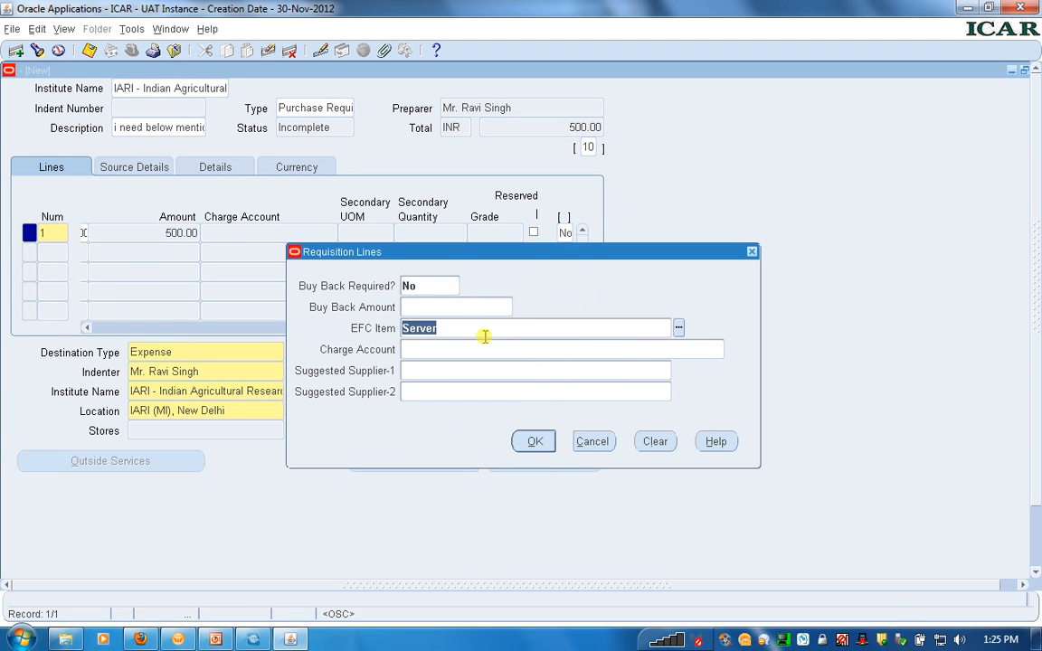
click(545, 447)
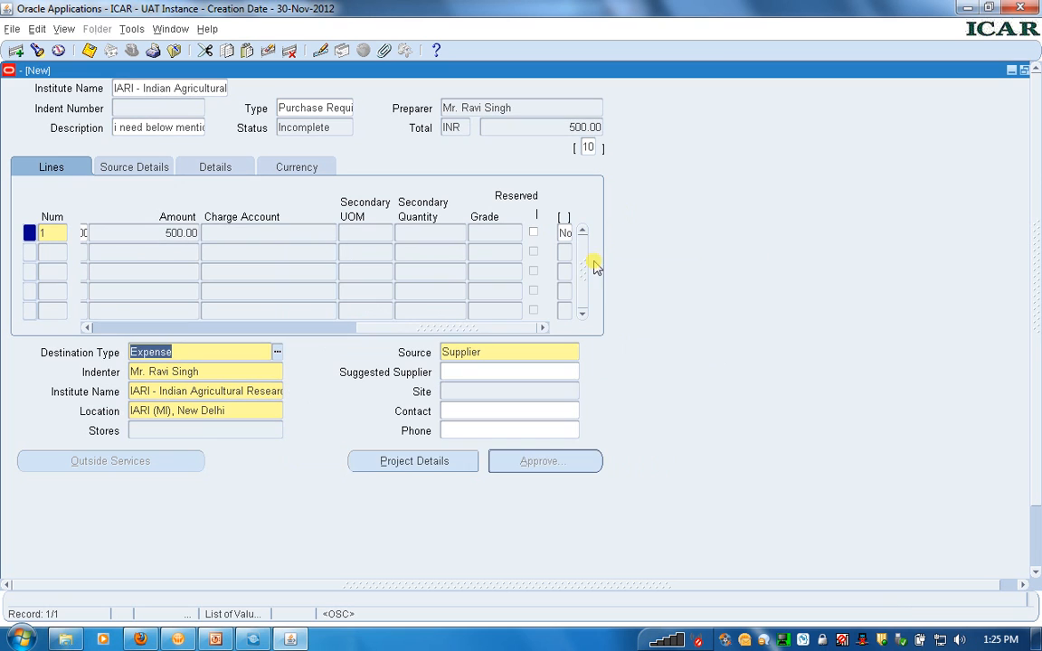
Check the source of funds, scheme code and division name in the additional information of the requisition header
click(588, 148)
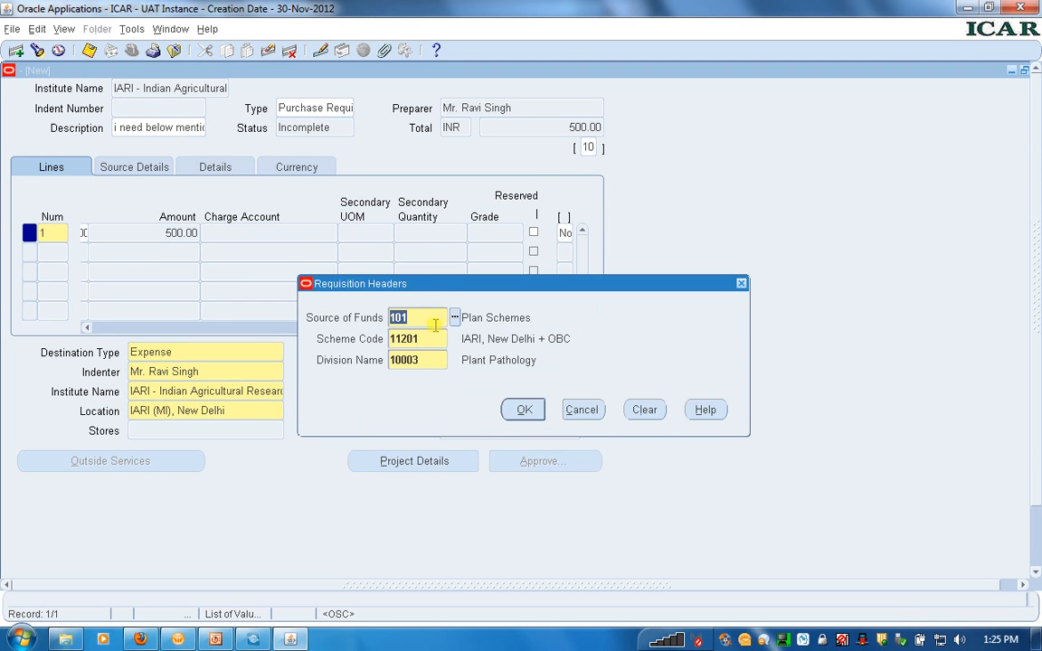
click(432, 339)
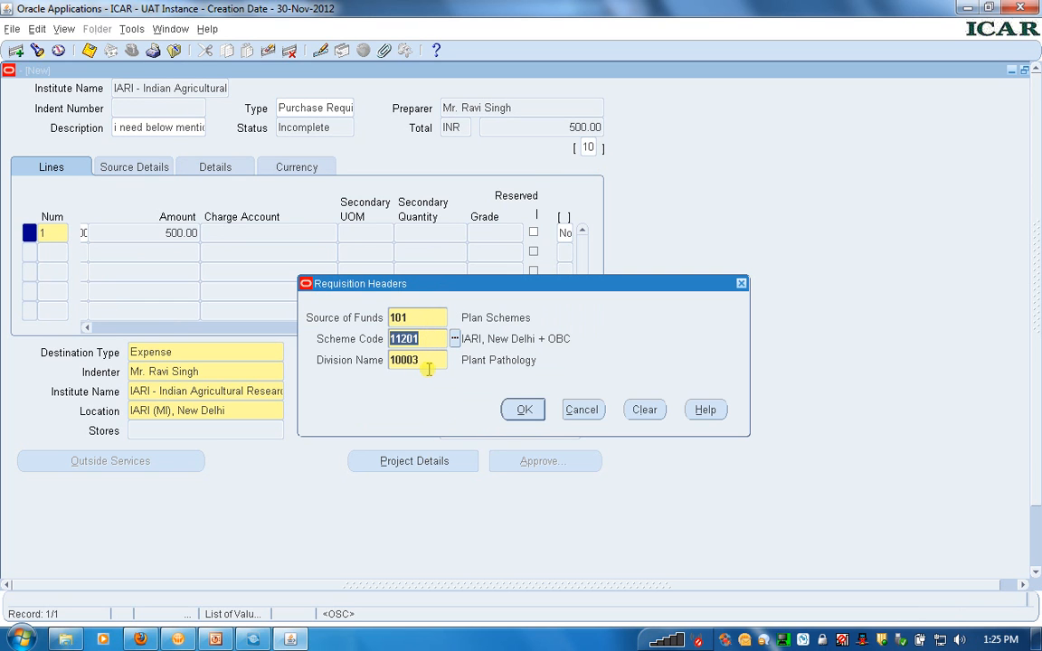
click(417, 360)
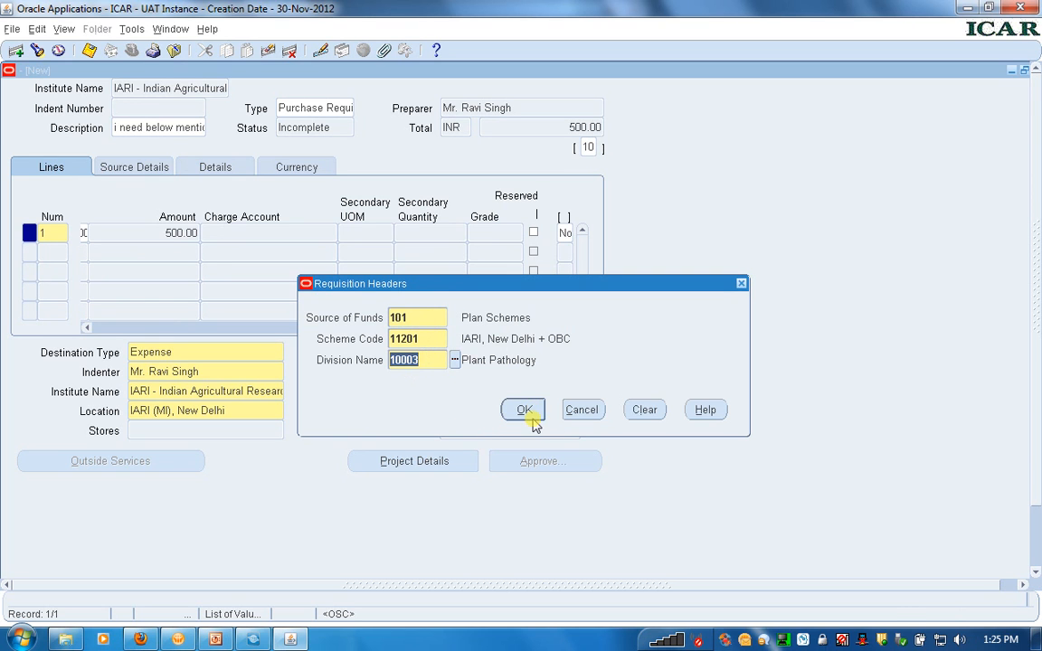
click(527, 412)
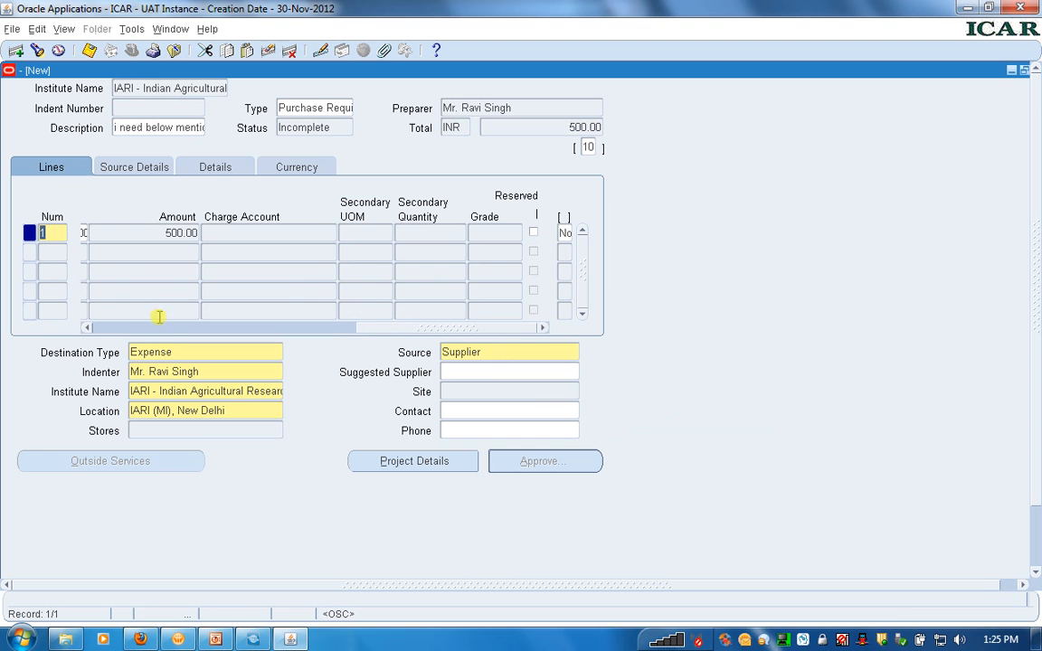
Recheck the item, category, quantity and price of line 1, along with its buy-back and EFC item information
click(140, 329)
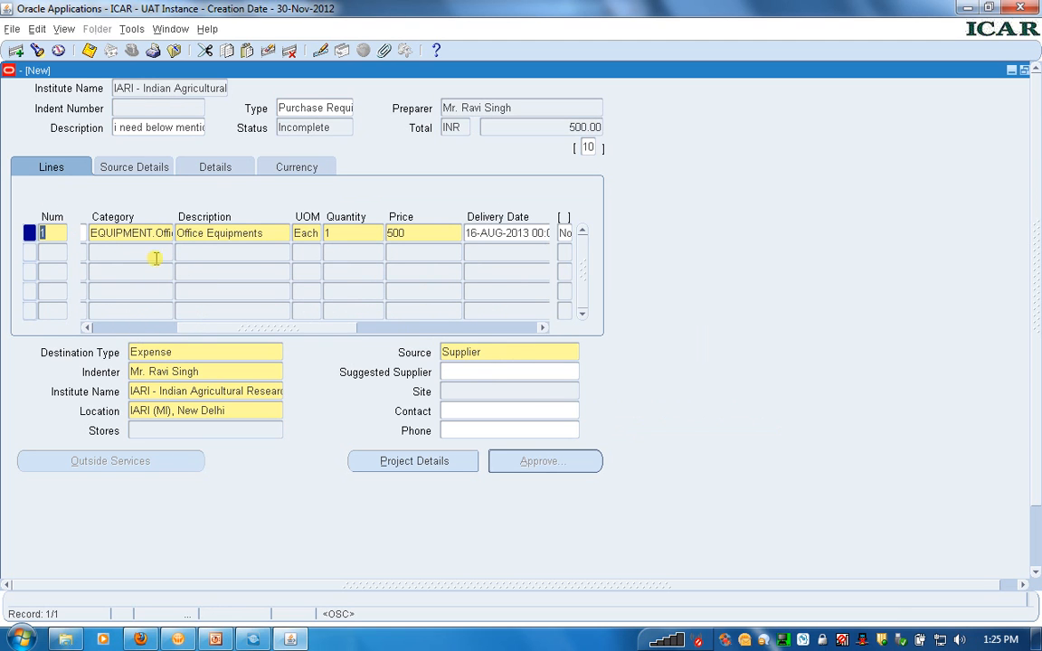
click(125, 331)
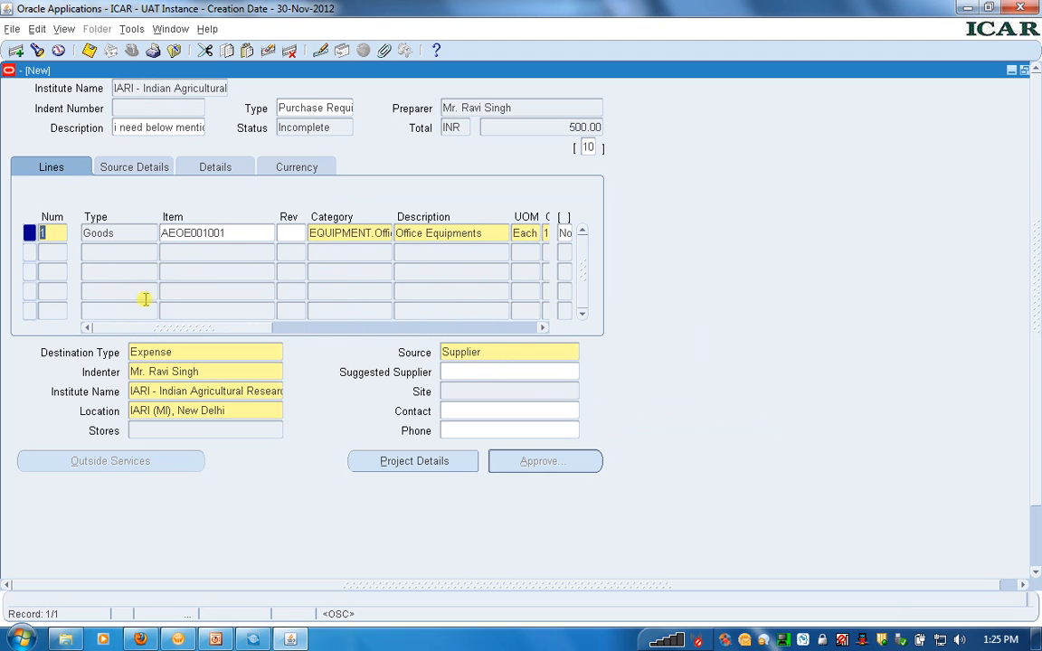
click(326, 232)
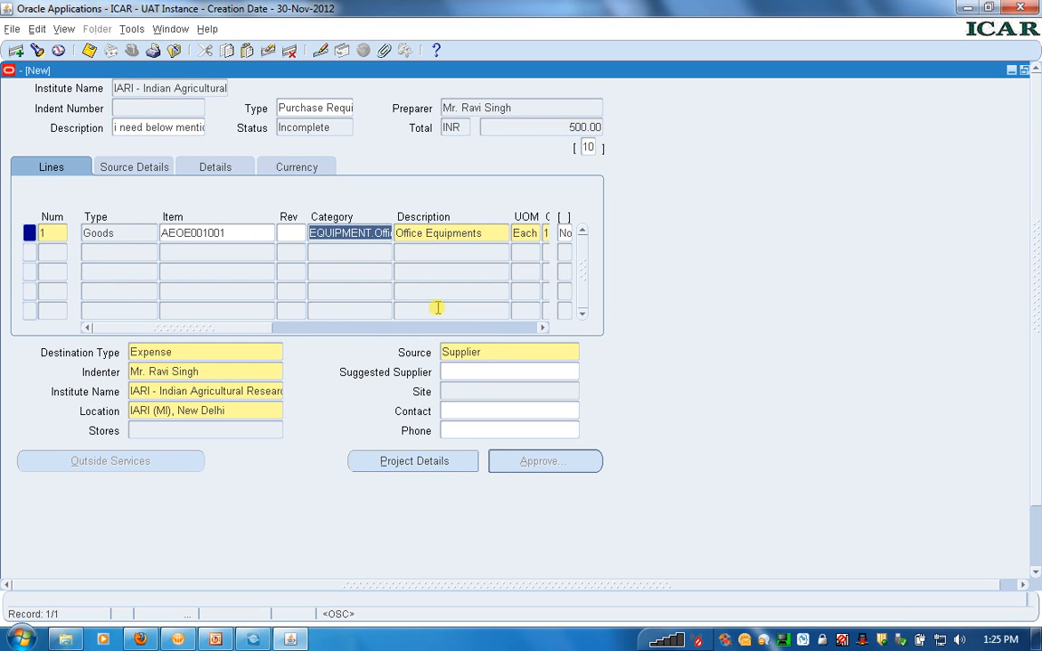
click(483, 329)
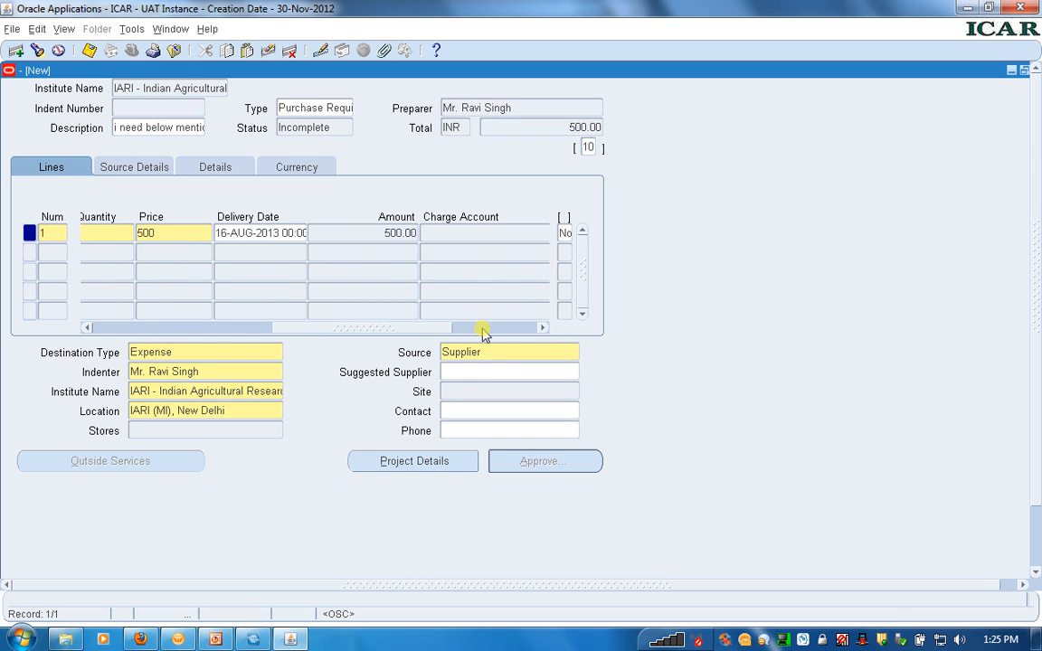
click(209, 329)
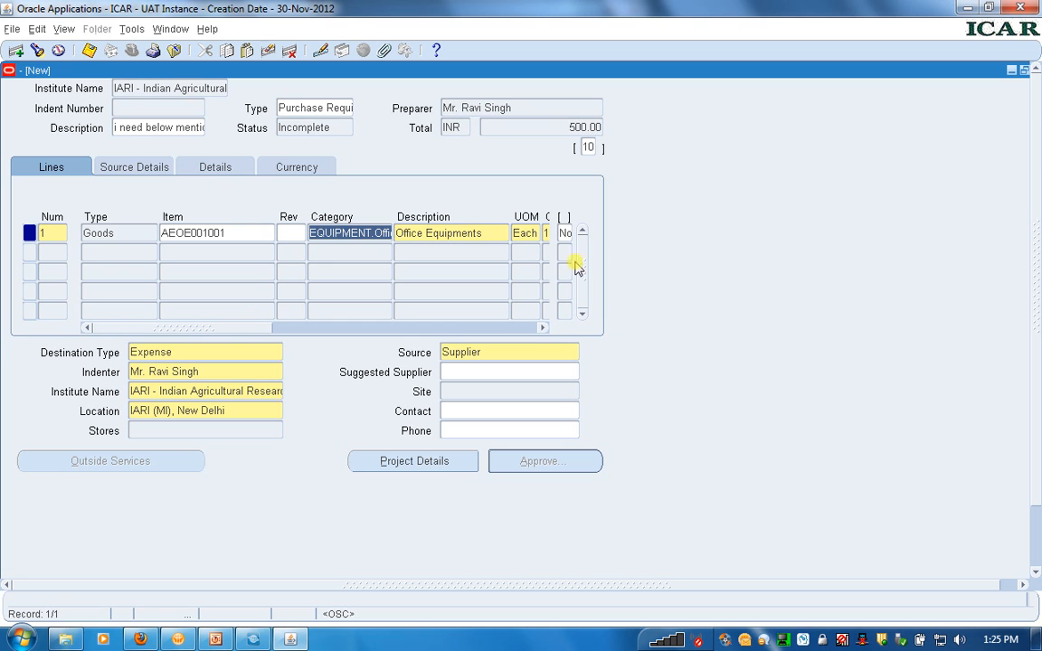
click(563, 232)
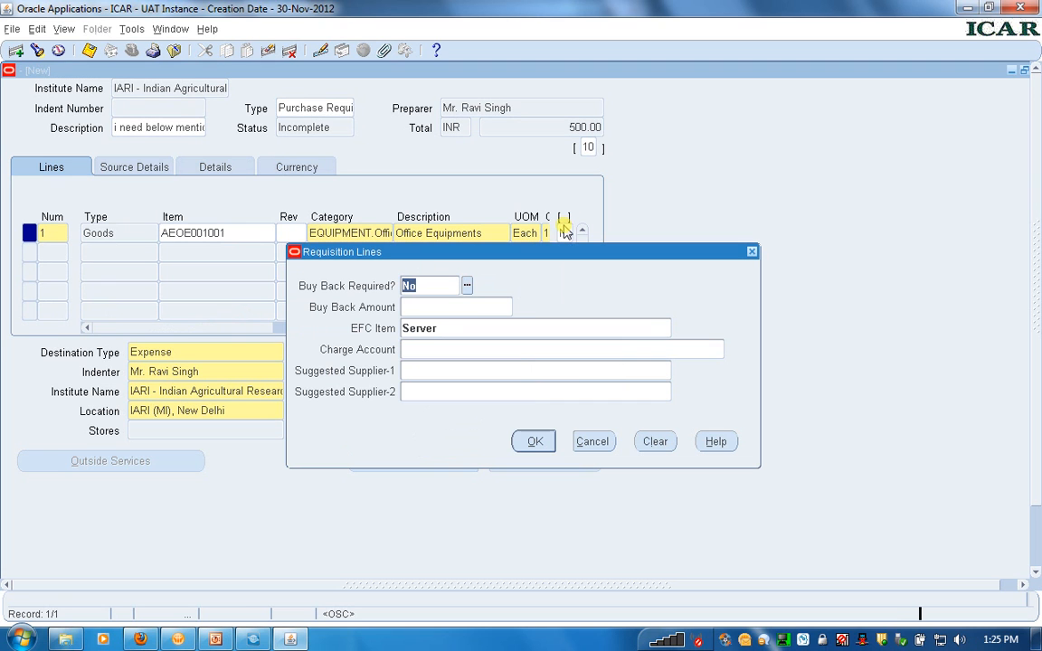
click(449, 331)
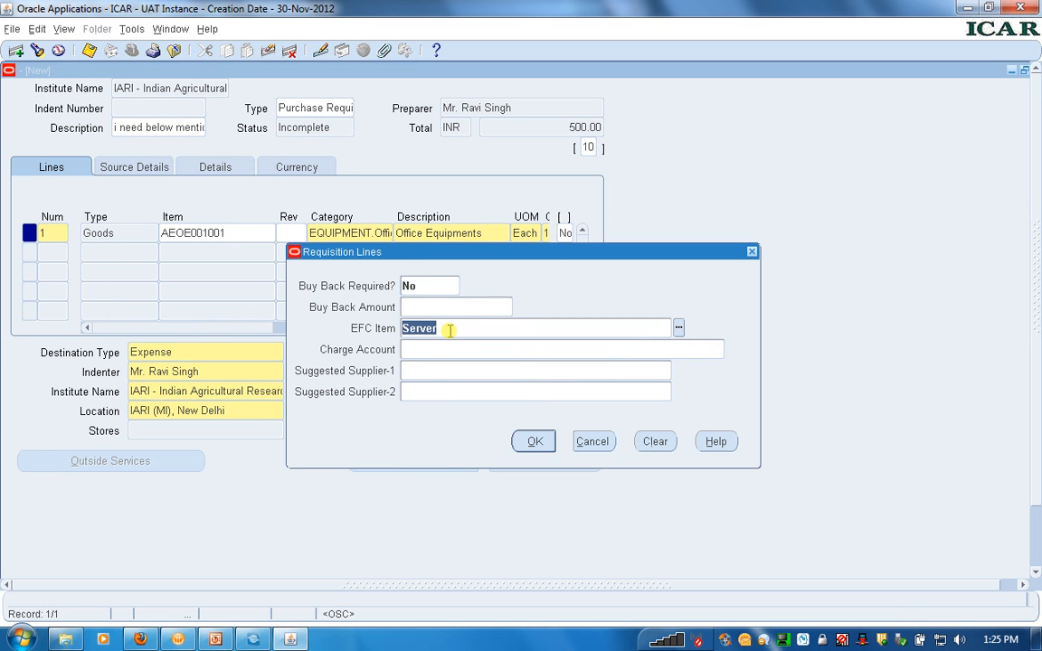
click(533, 441)
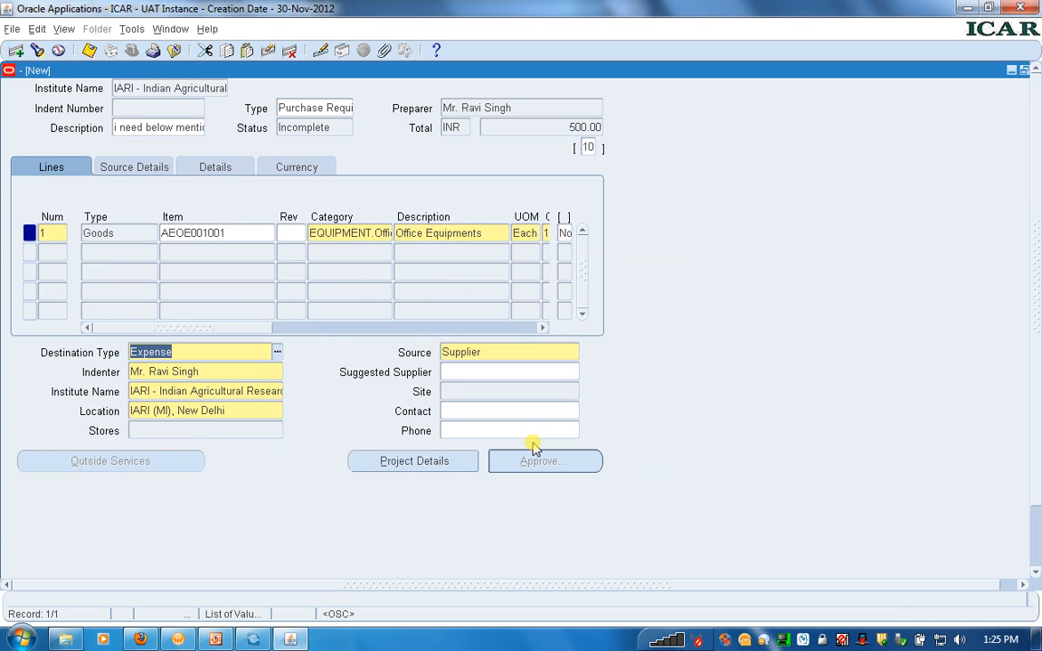
Check the destination type, indenter, institute name and location in the delivery details of line 1
click(216, 352)
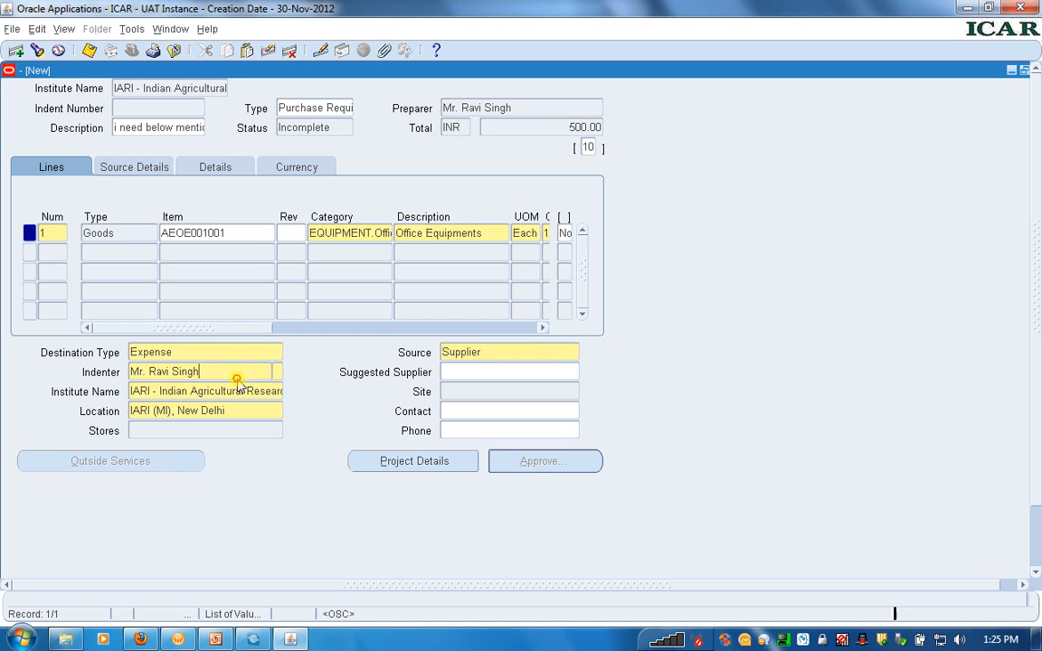
click(237, 378)
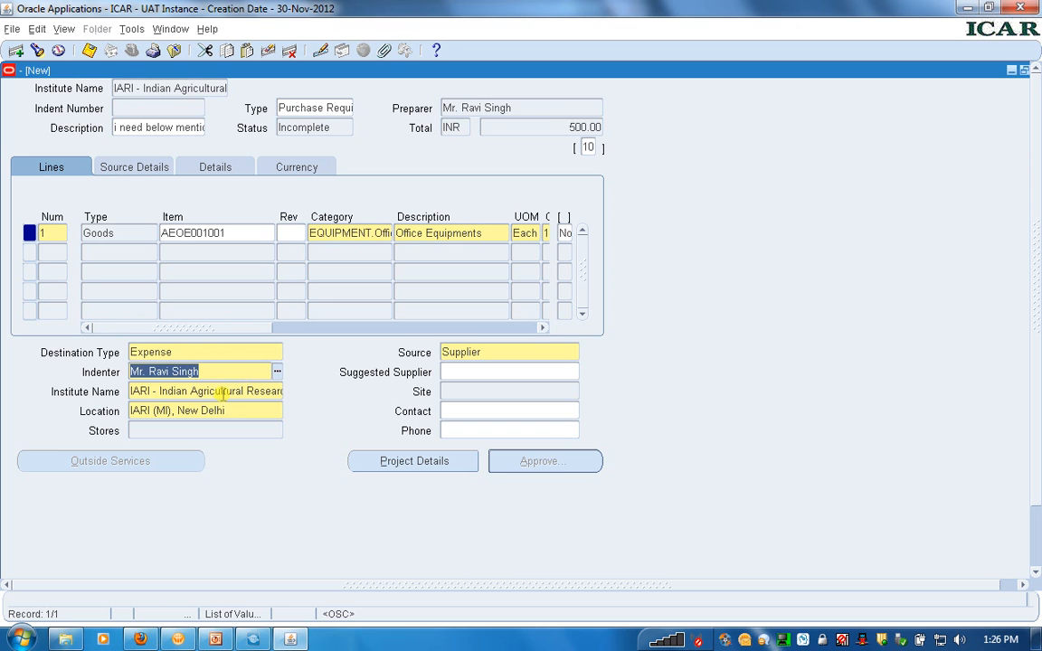
click(222, 392)
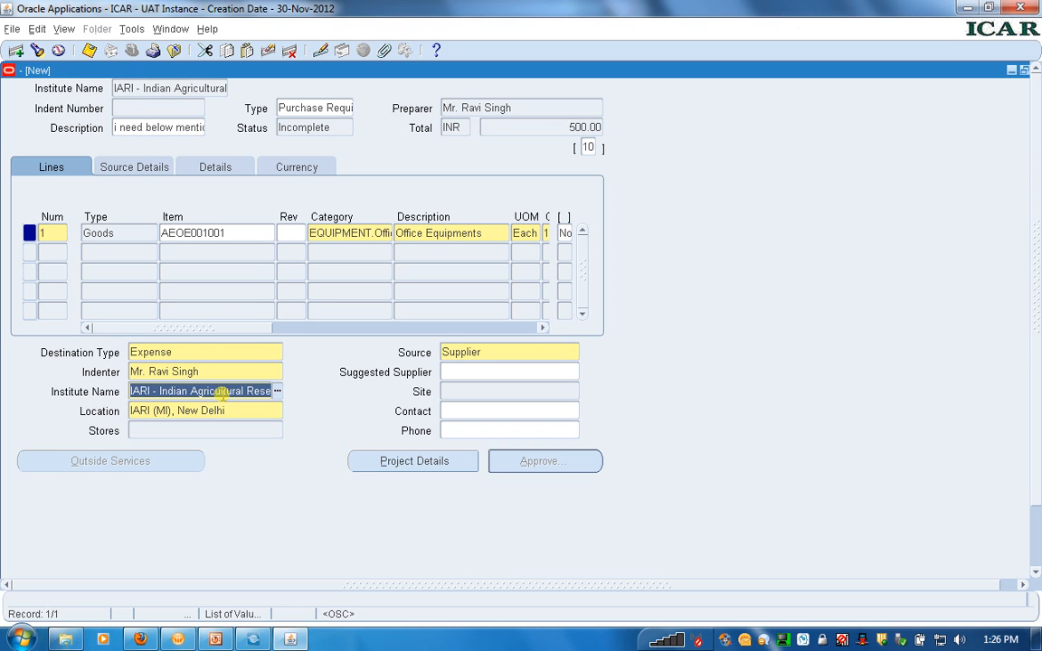
click(250, 414)
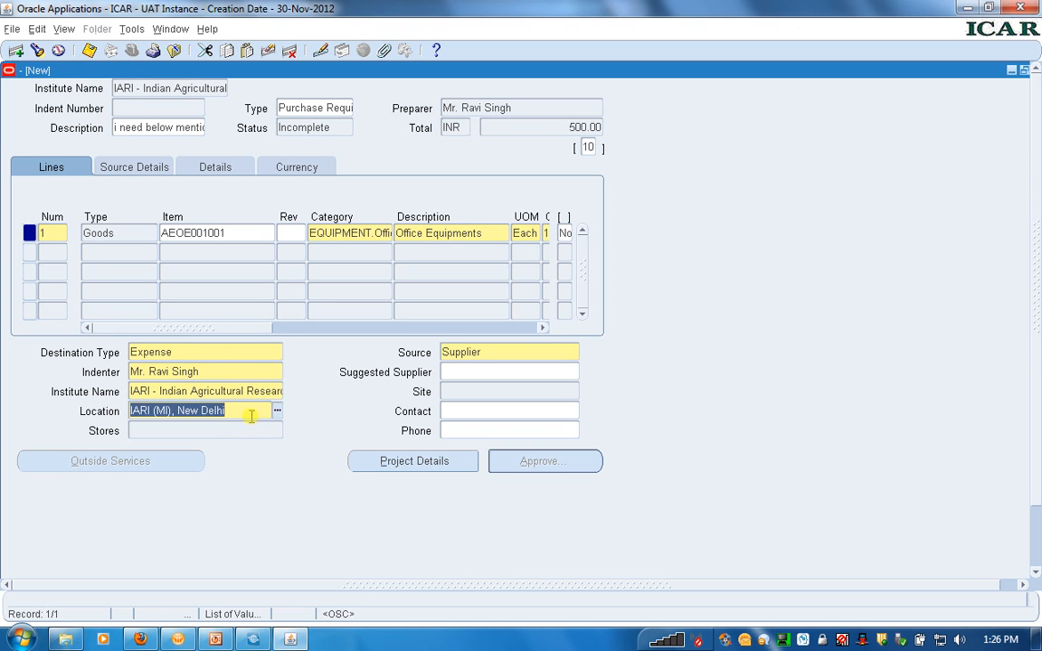
Set the suggested supplier of line 1 to LG Electronics India Pvt Ltd with site GREATER NOIDA
click(504, 372)
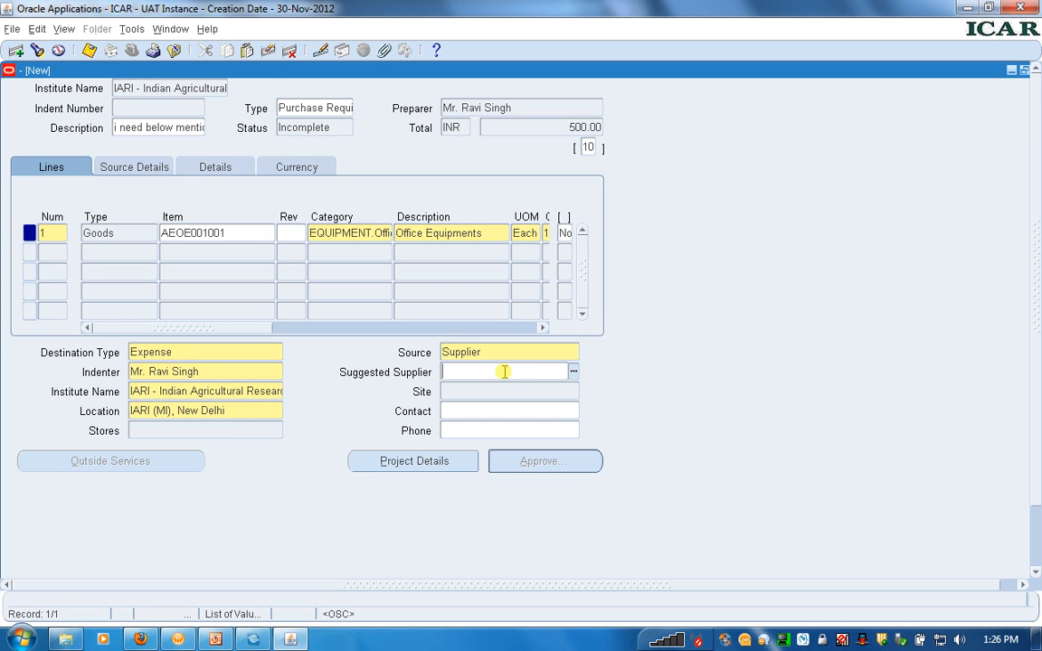
click(573, 374)
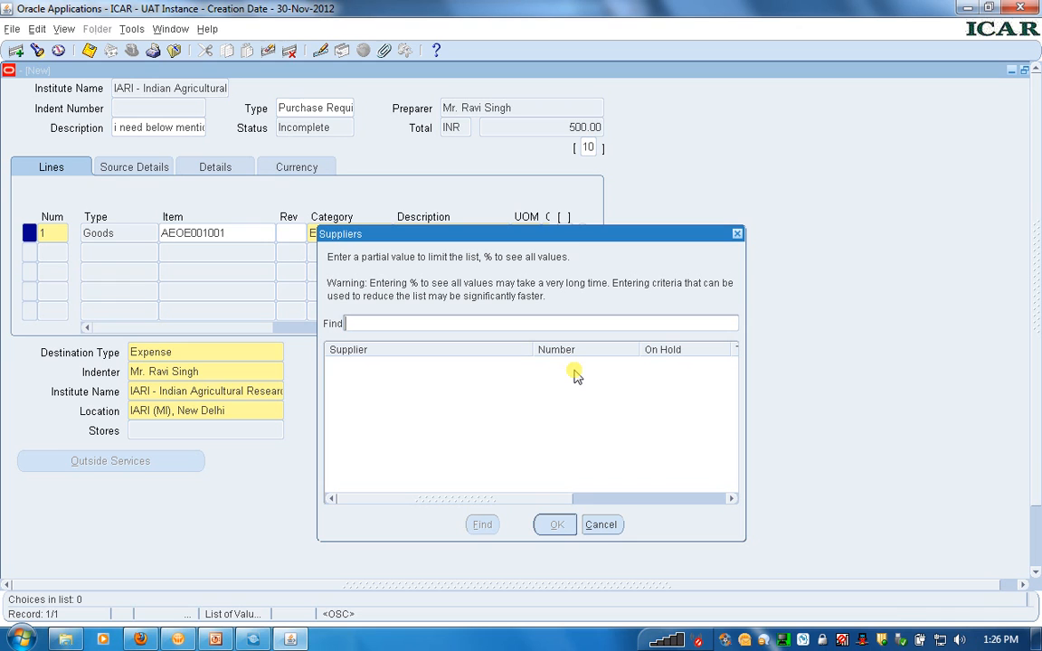
text(%)
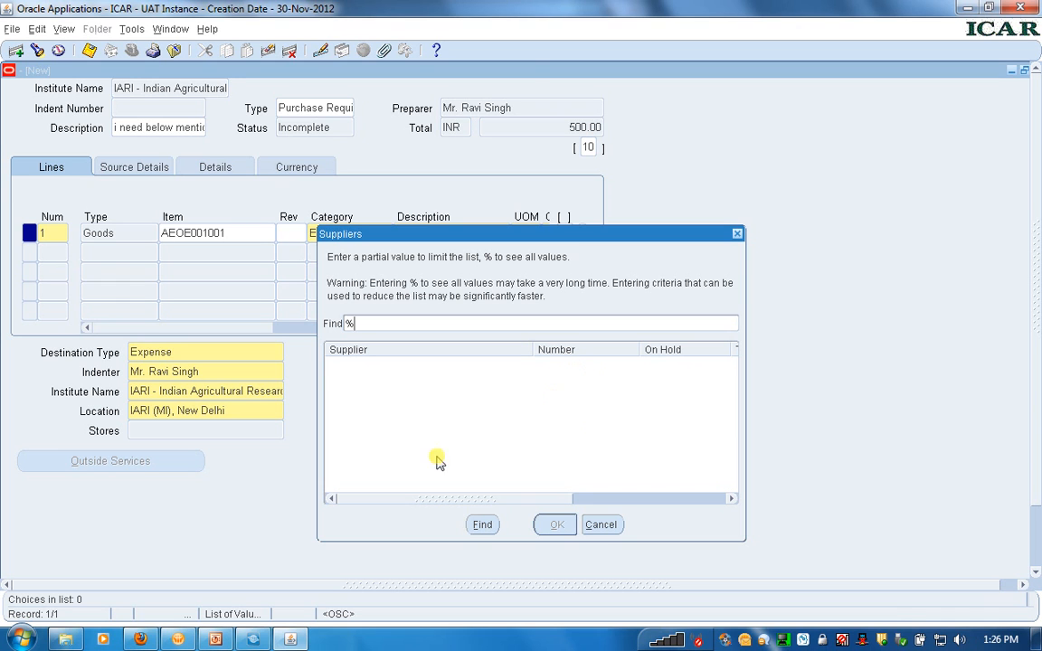
click(483, 526)
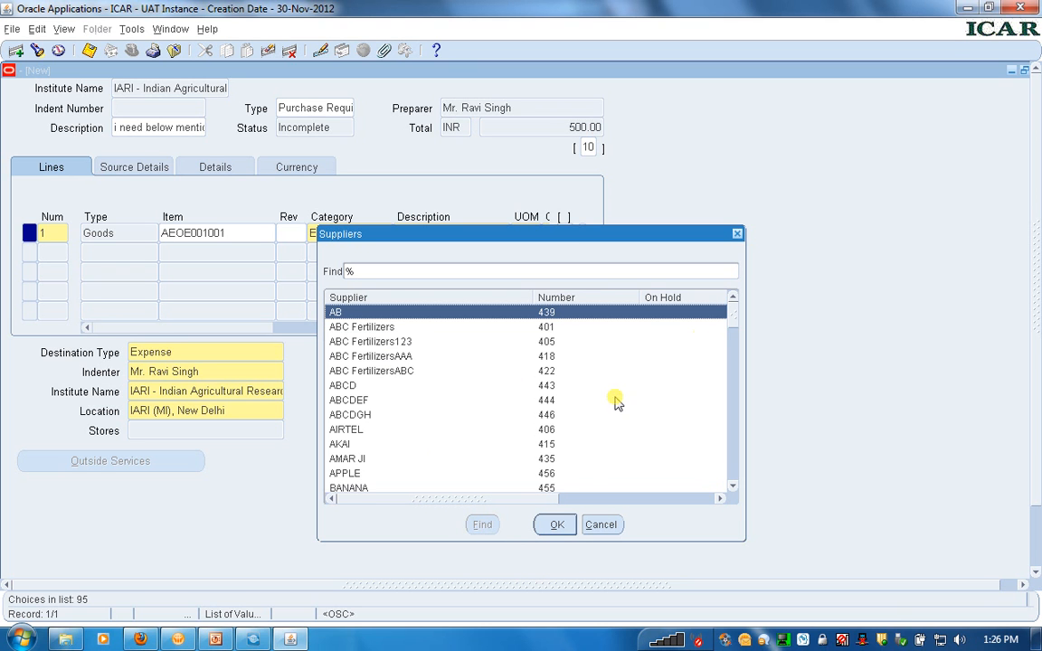
click(734, 337)
drag(733, 337, 735, 400)
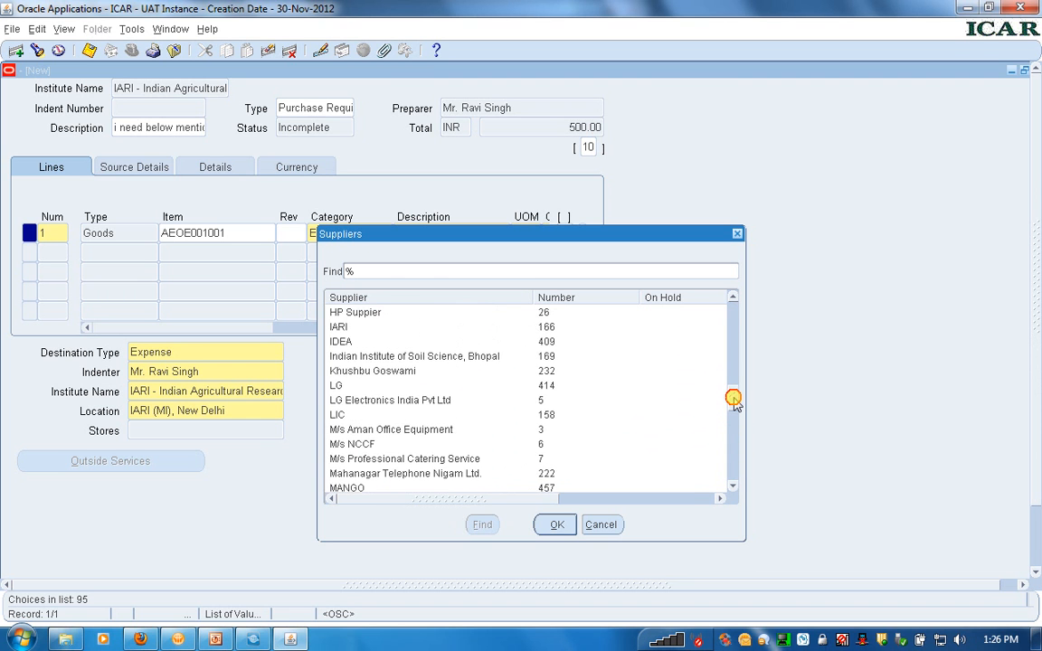
click(378, 403)
double_click(378, 403)
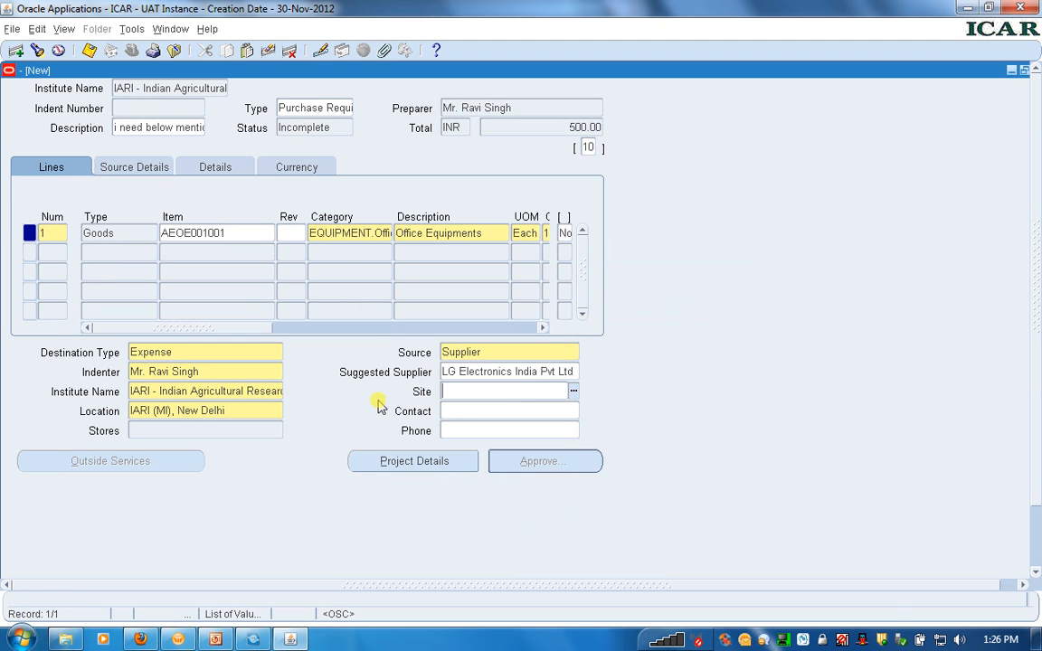
click(573, 394)
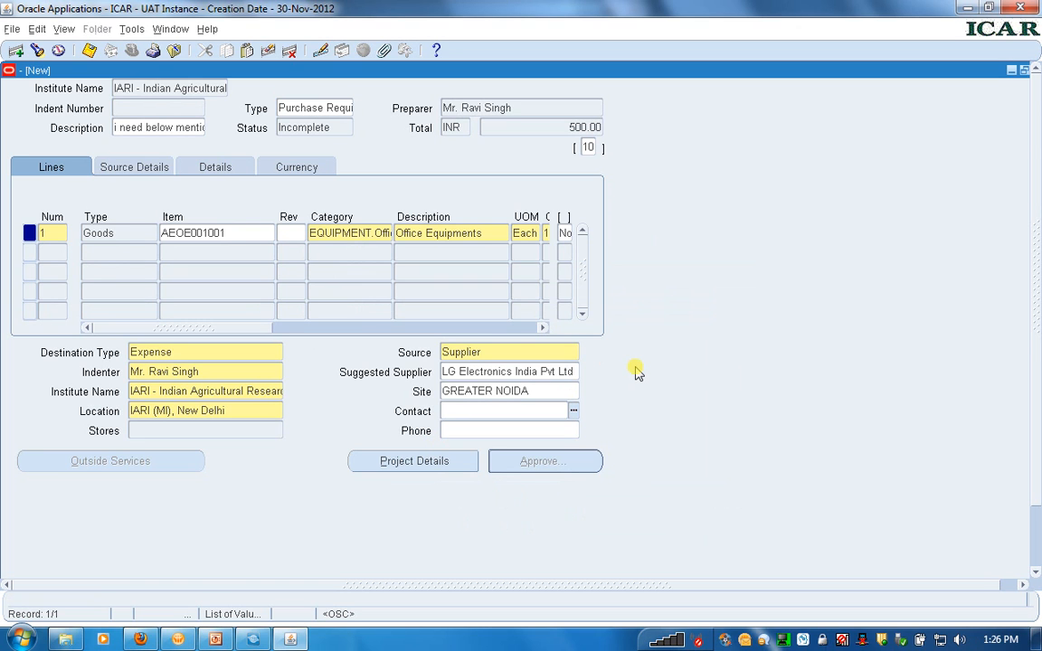
Save the requisition and check its indent number and approval options without submitting it
click(89, 52)
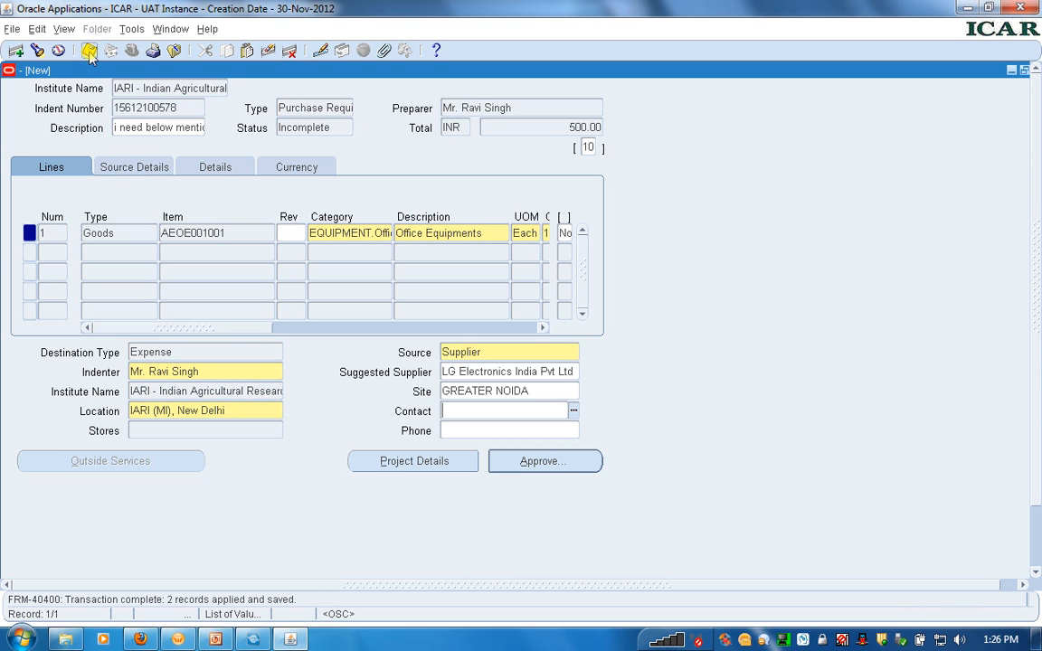
click(188, 109)
double_click(189, 109)
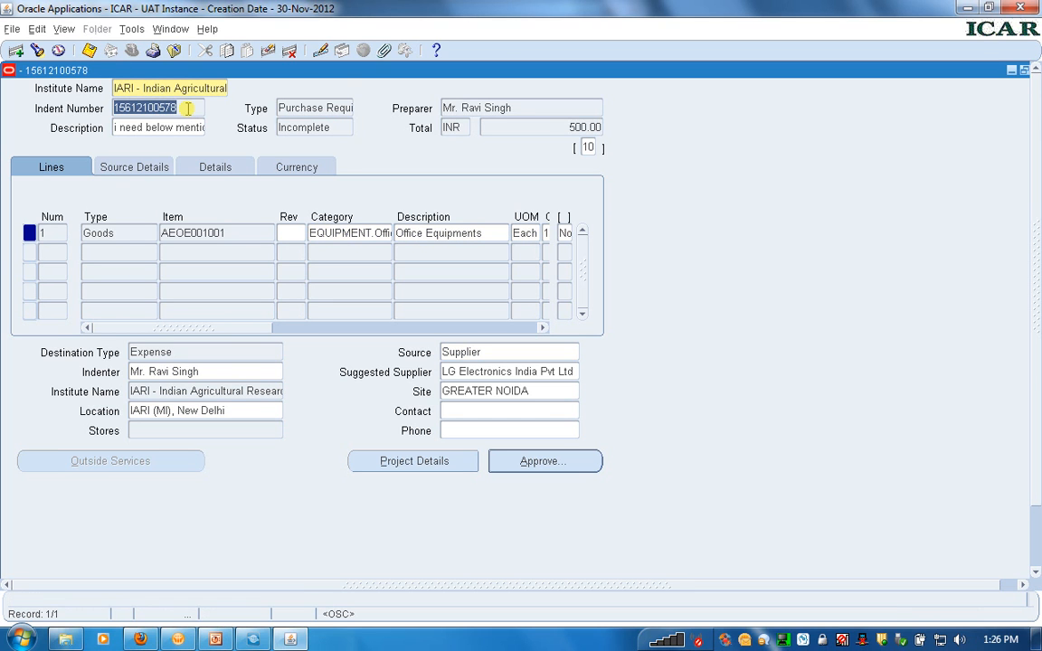
click(528, 464)
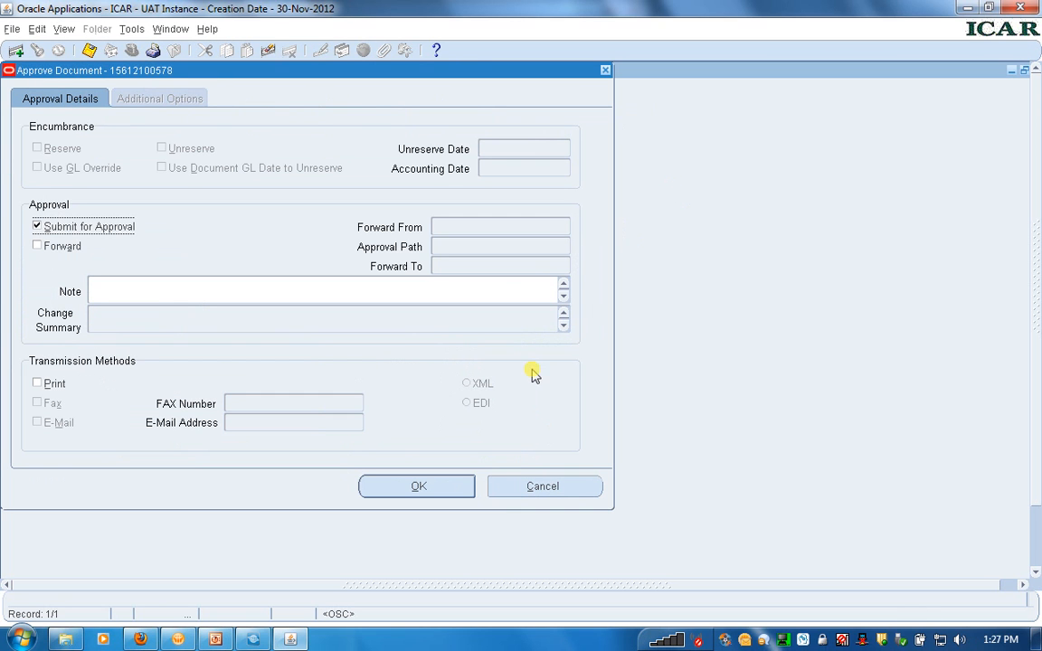
click(544, 489)
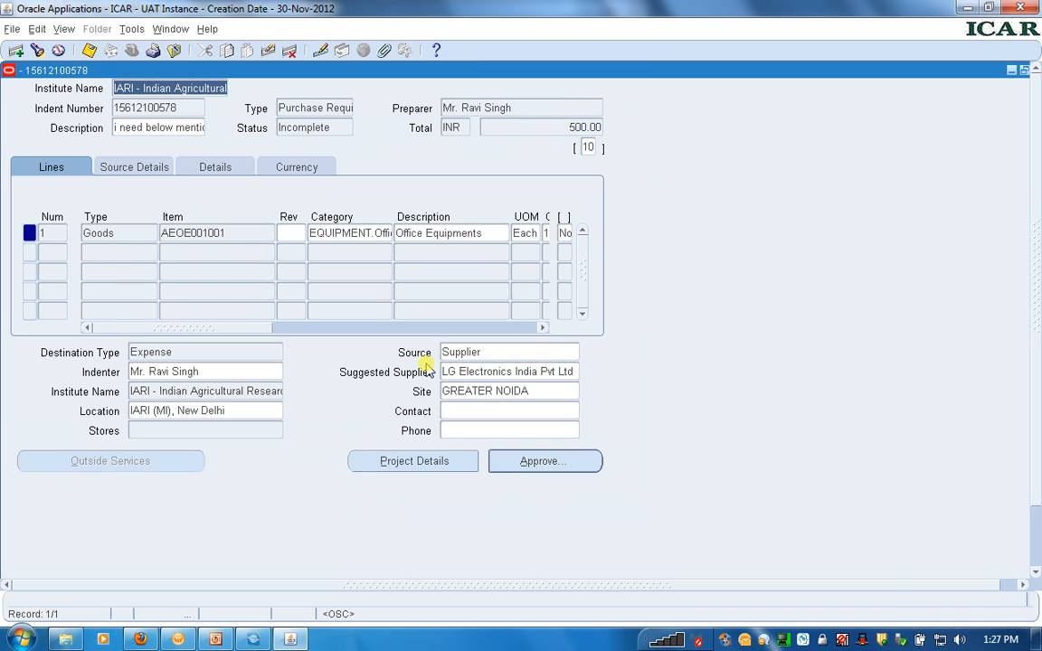
Add an attachment to requisition line 1 with category To Supplier and the title "attachment"
click(244, 234)
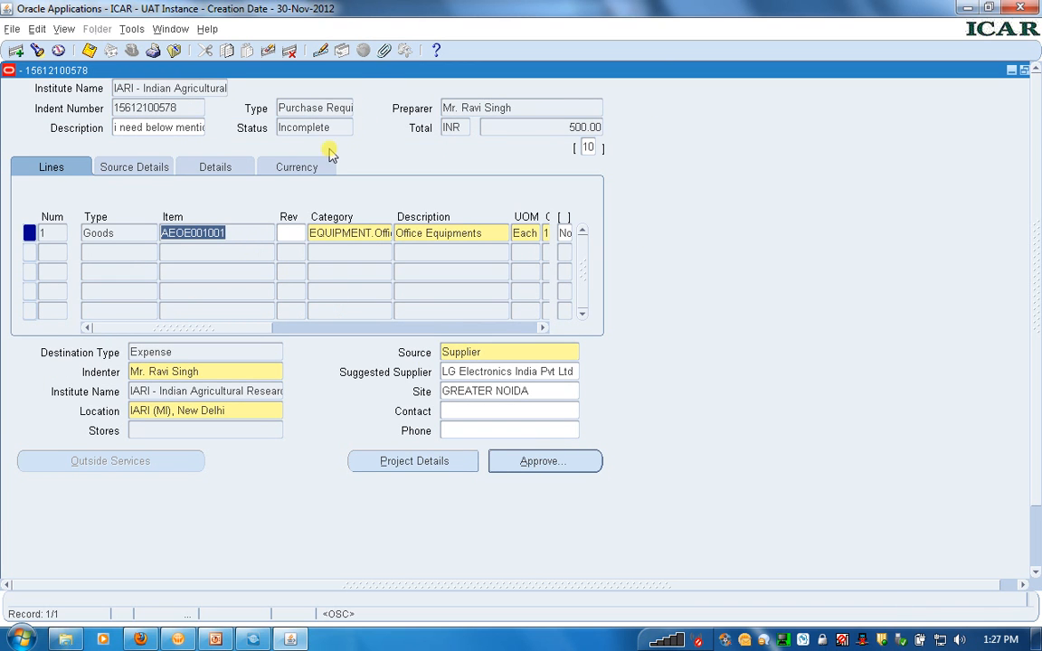
click(385, 52)
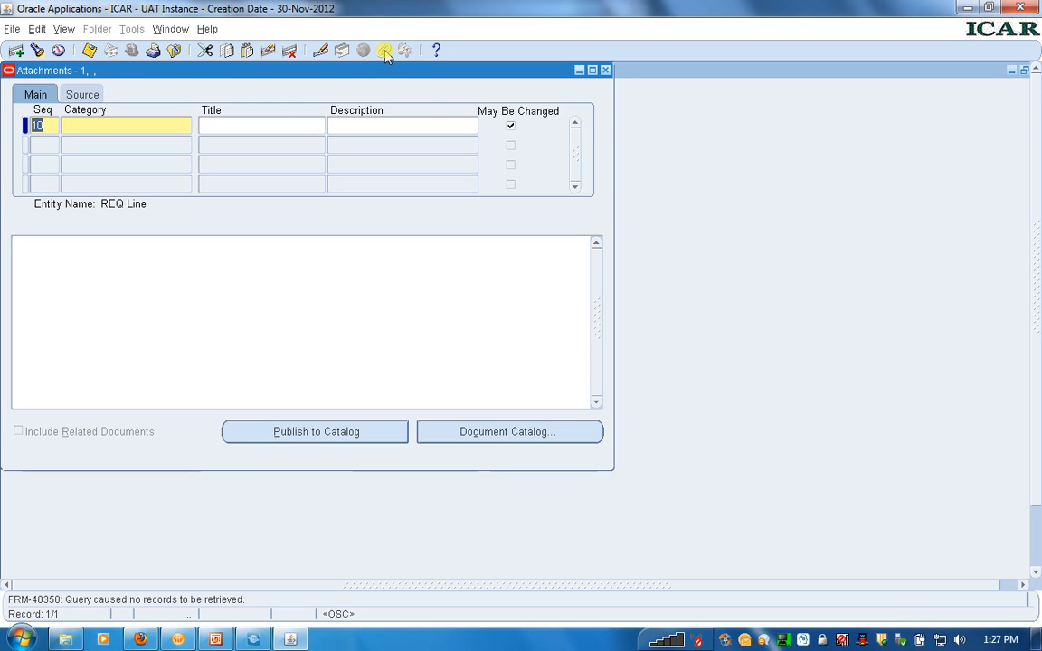
click(103, 132)
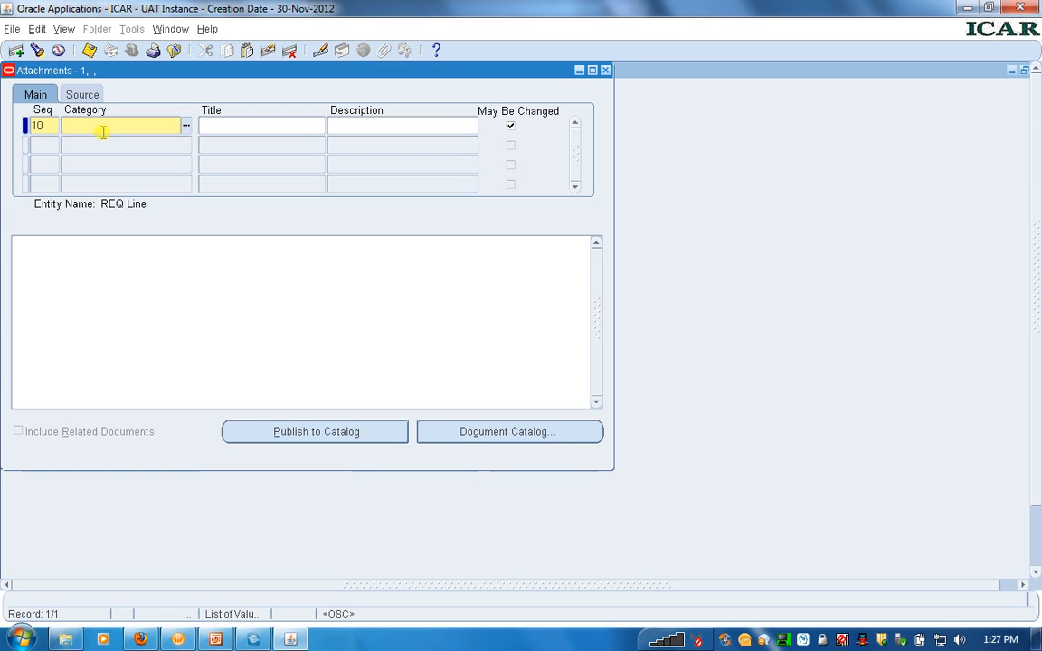
click(186, 126)
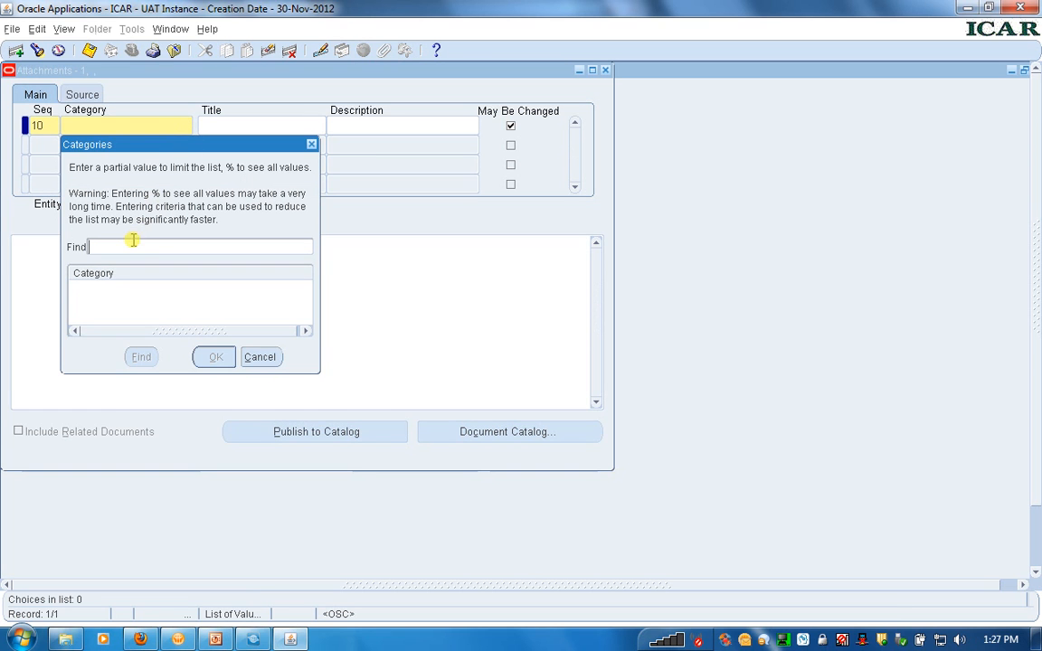
text(%)
click(145, 358)
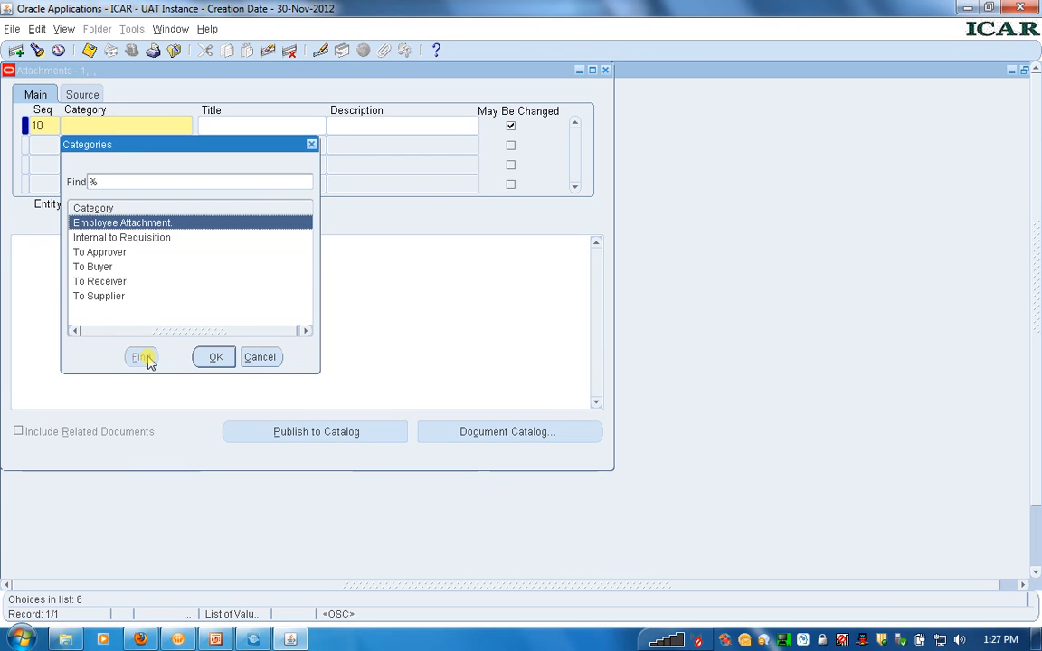
double_click(102, 299)
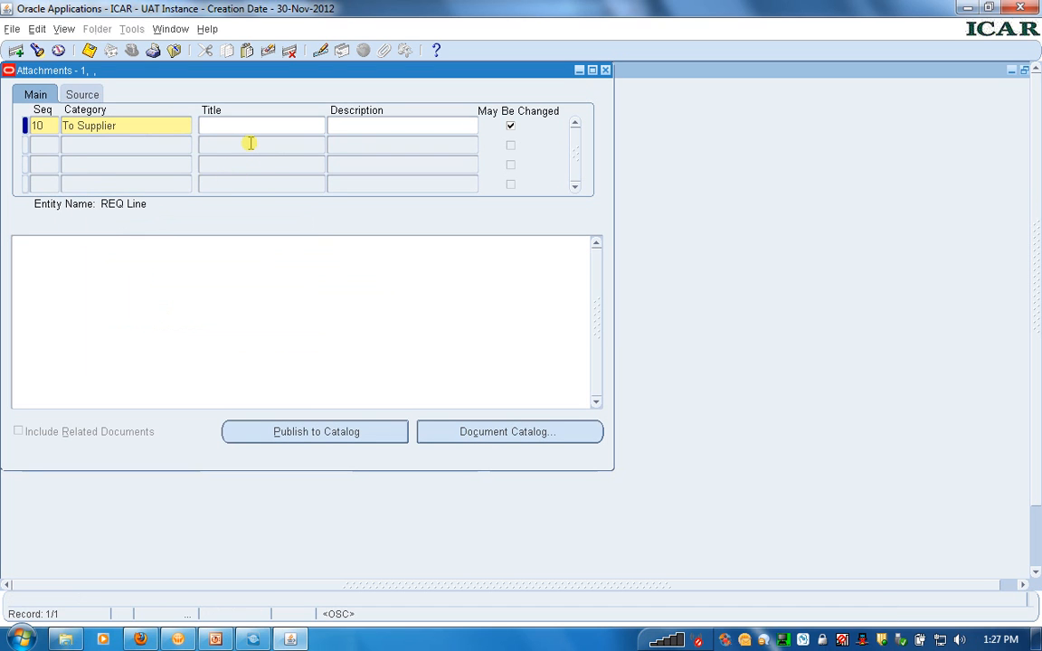
text(attachment)
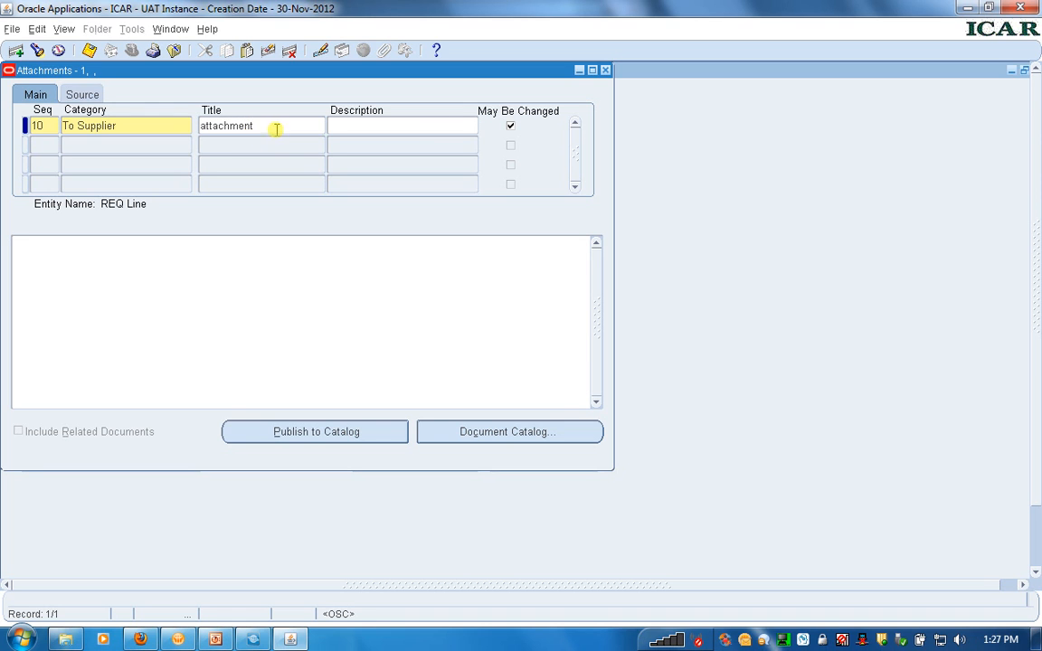
click(423, 130)
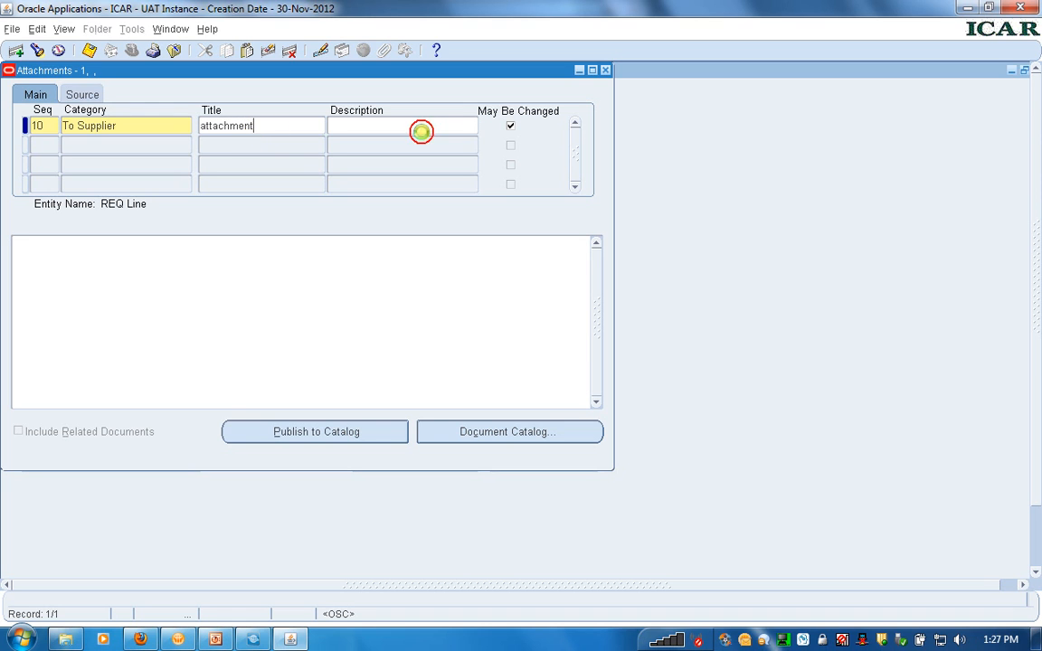
Set the attachment's data type to Long Text with the content "attachments", and save it
click(87, 95)
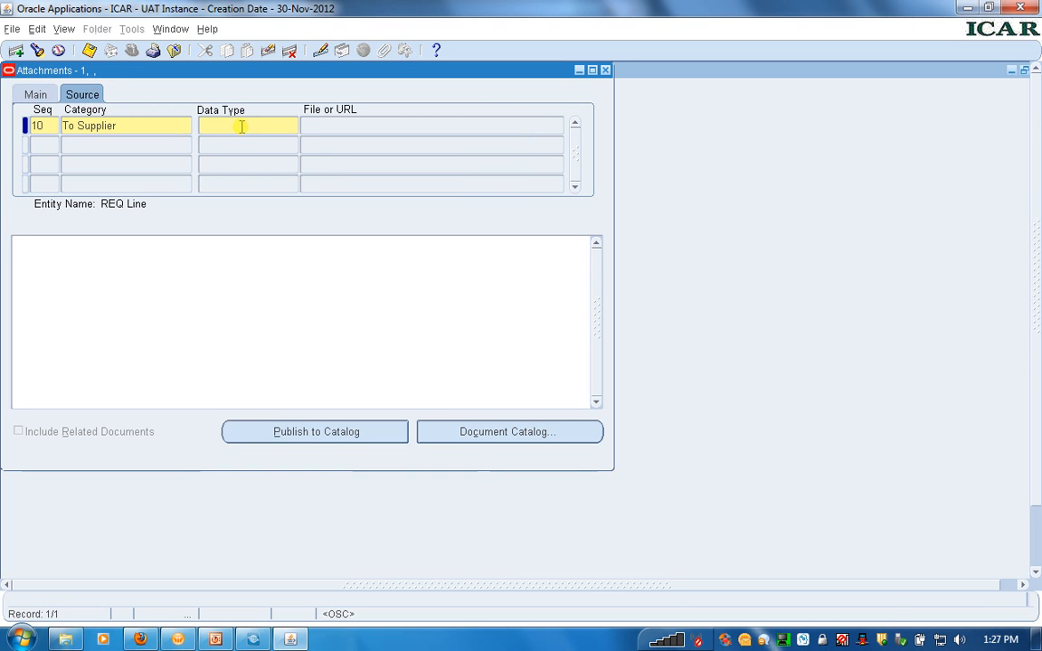
click(241, 125)
click(292, 126)
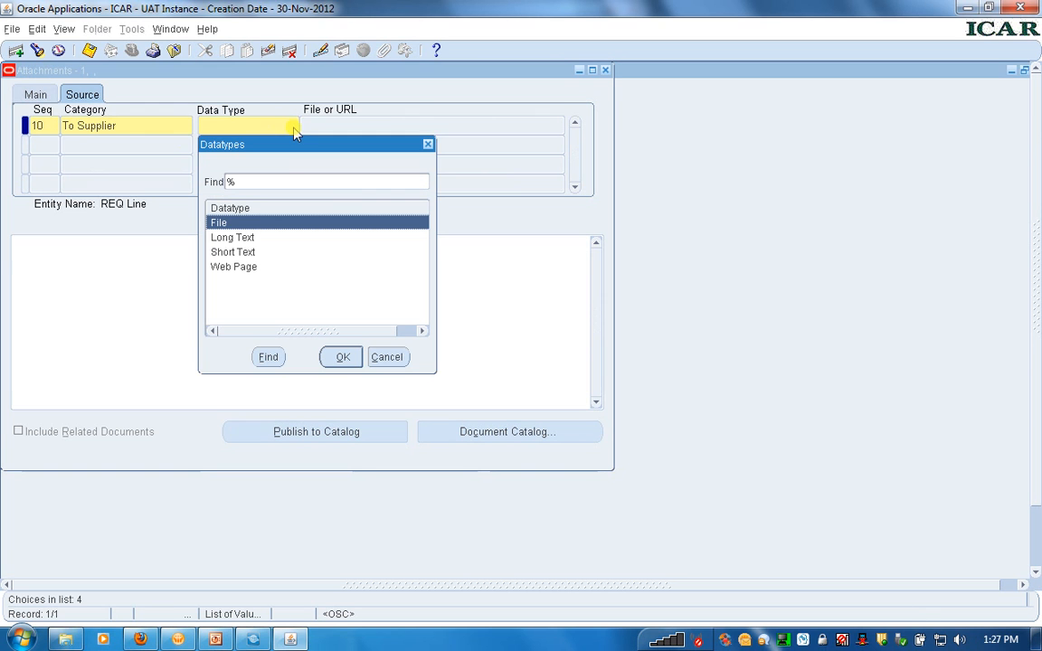
double_click(233, 238)
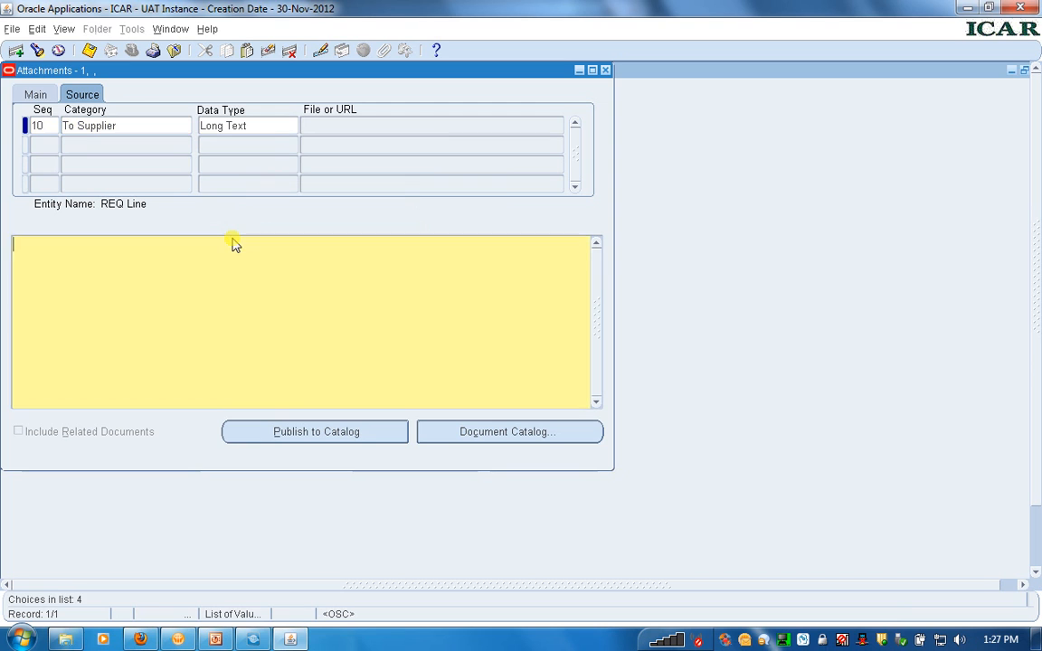
click(187, 290)
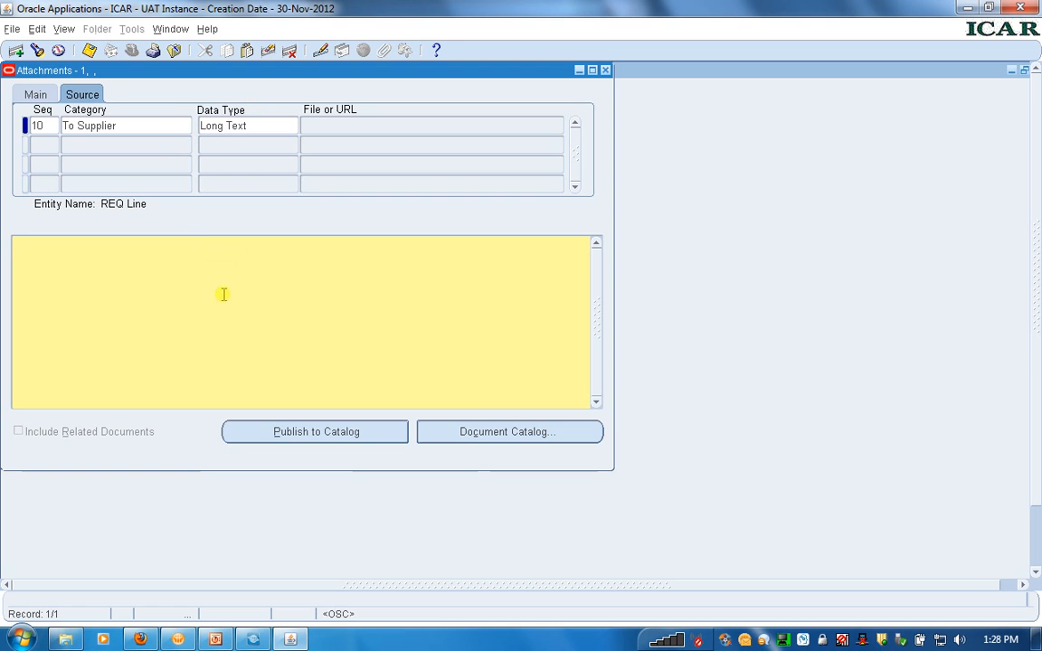
text(attachments)
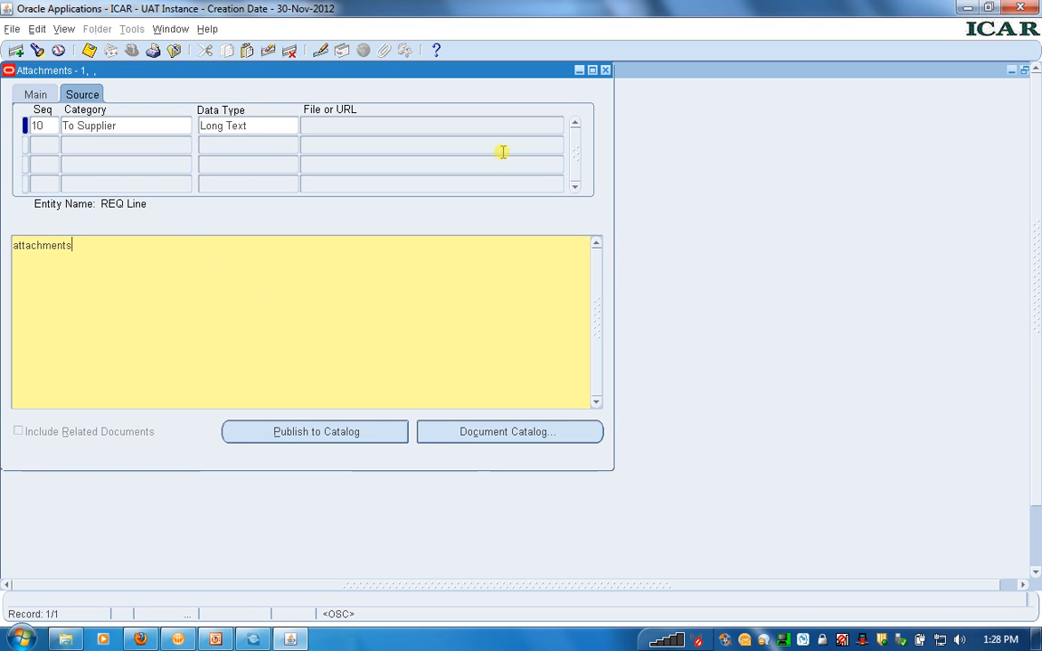
click(89, 51)
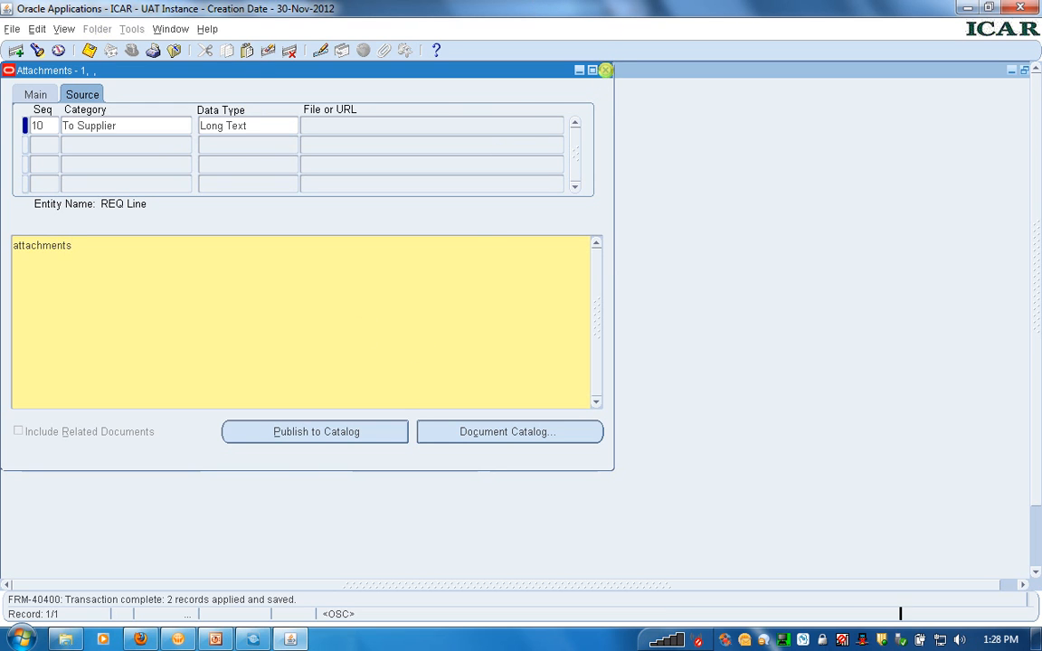
click(605, 70)
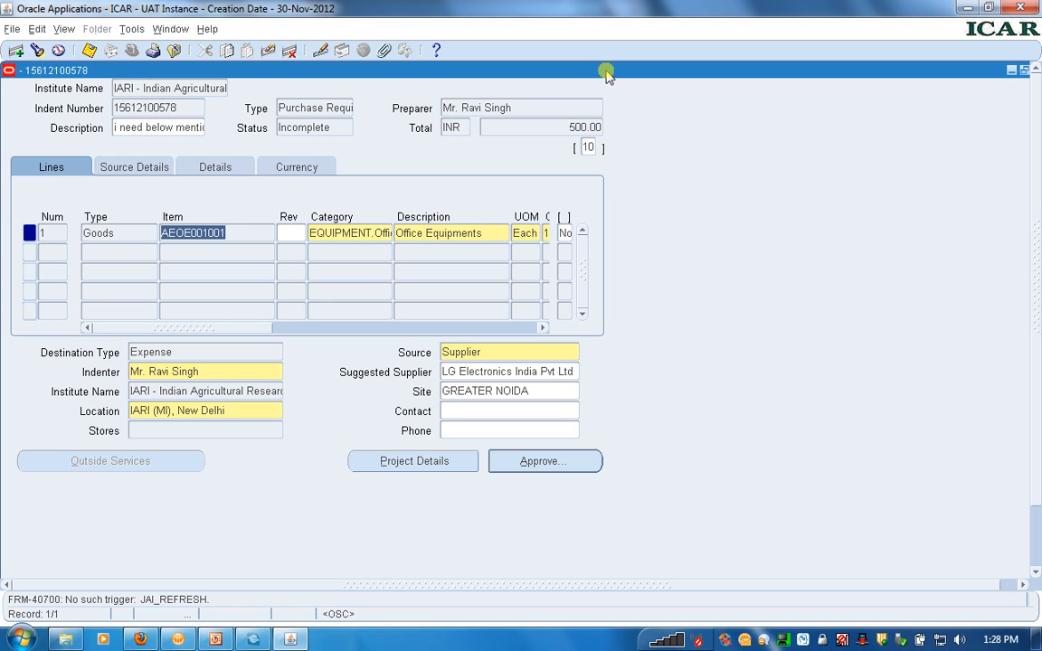
Open the approval options of the saved requisition
click(539, 466)
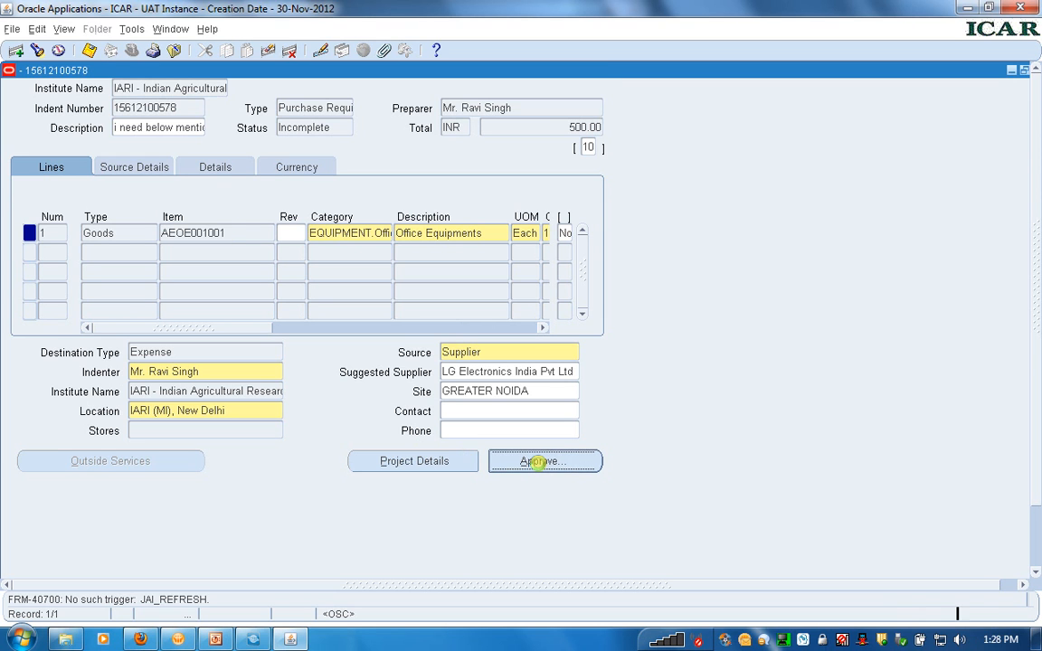